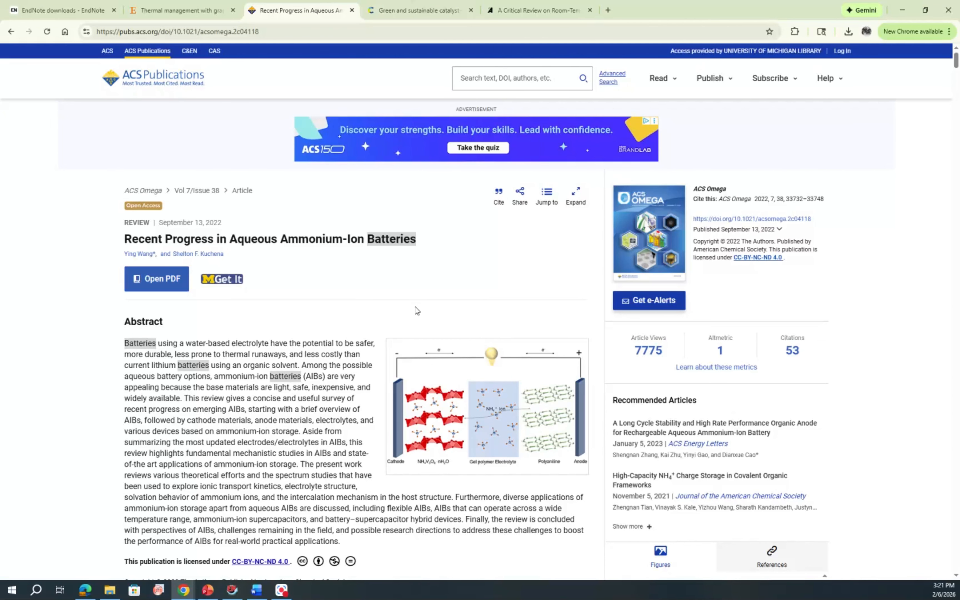
Step: Download the citation-only file for the ACS Omega article "Recent Progress in Aqueous Ammonium-Ion Batteries"
{"action": "scroll", "coordinate": [417, 311], "scroll_direction": "down", "scroll_amount": 1}
{"action": "scroll", "coordinate": [457, 258], "scroll_direction": "up", "scroll_amount": 1}
{"action": "left_click", "coordinate": [501, 199]}
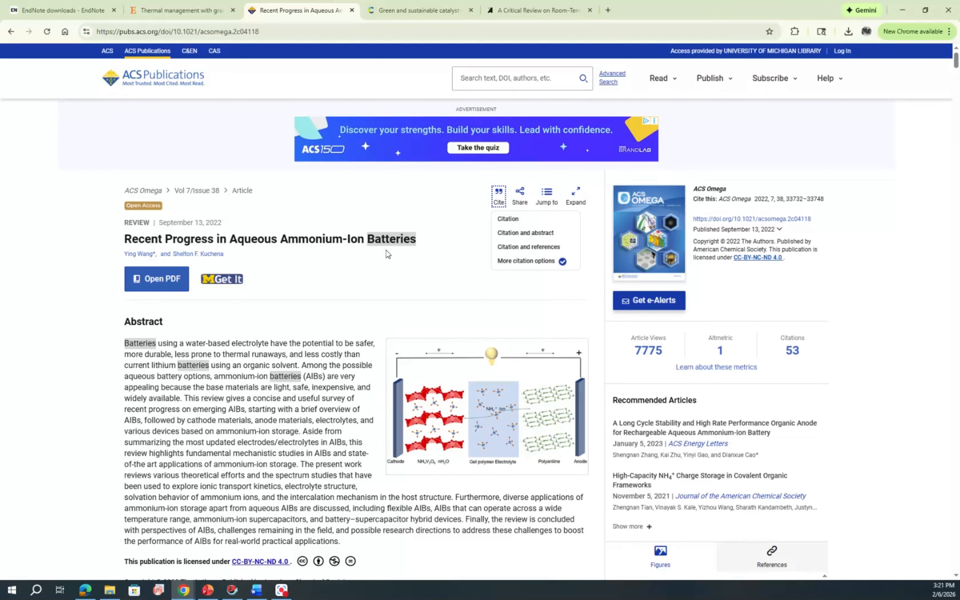
{"action": "left_click", "coordinate": [506, 220]}
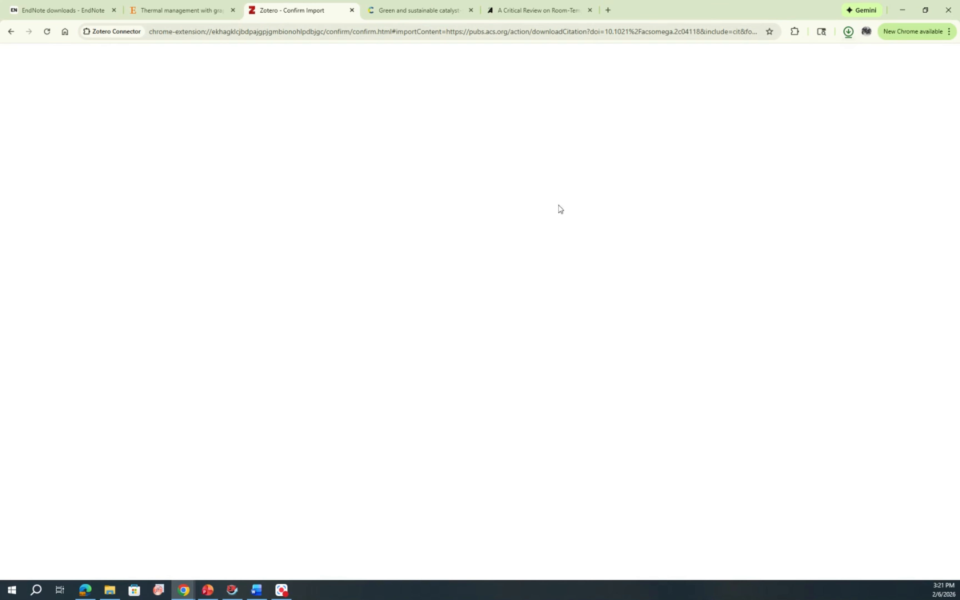
Step: Locate the downloaded acsomega.2c04118 citation file in its folder and open it with EndNote X7.0.2 to import the reference
{"action": "left_click", "coordinate": [821, 56]}
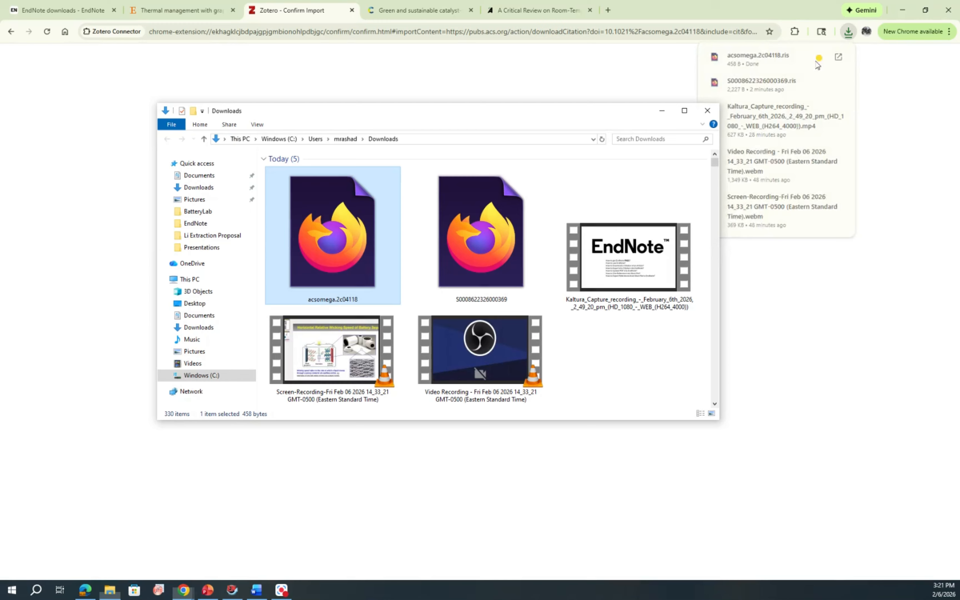
{"action": "right_click", "coordinate": [322, 259]}
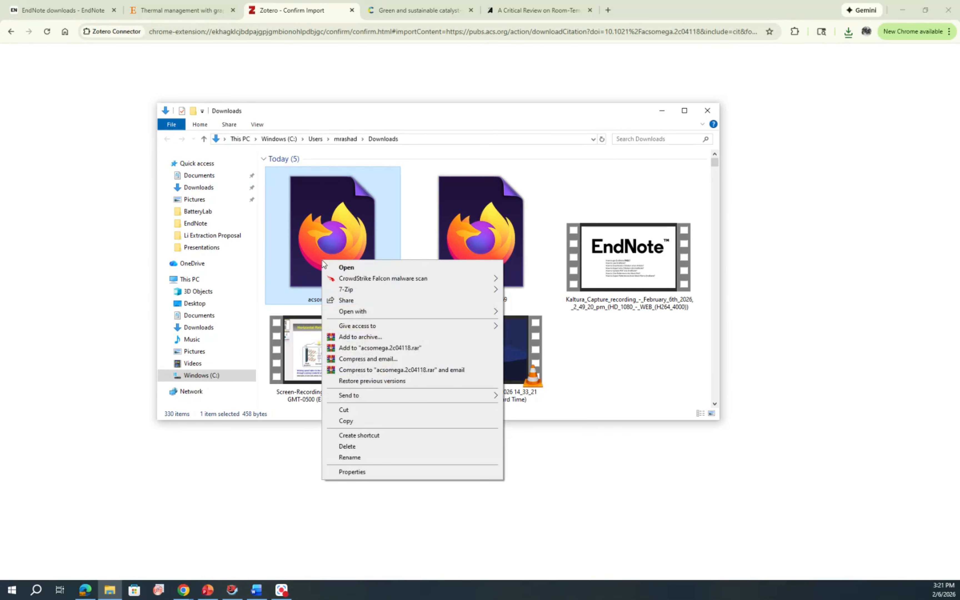
{"action": "mouse_move", "coordinate": [492, 313]}
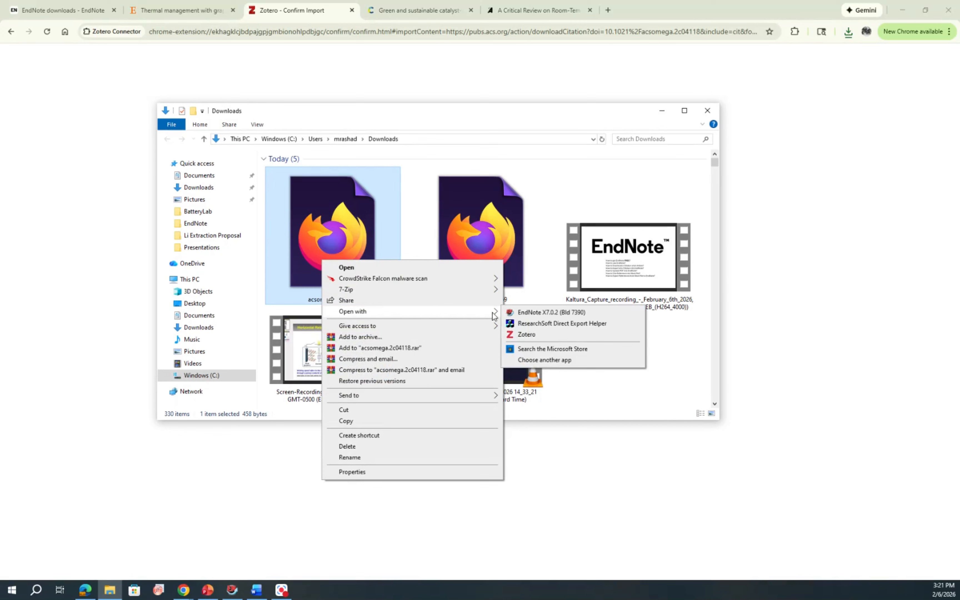
{"action": "left_click", "coordinate": [539, 314]}
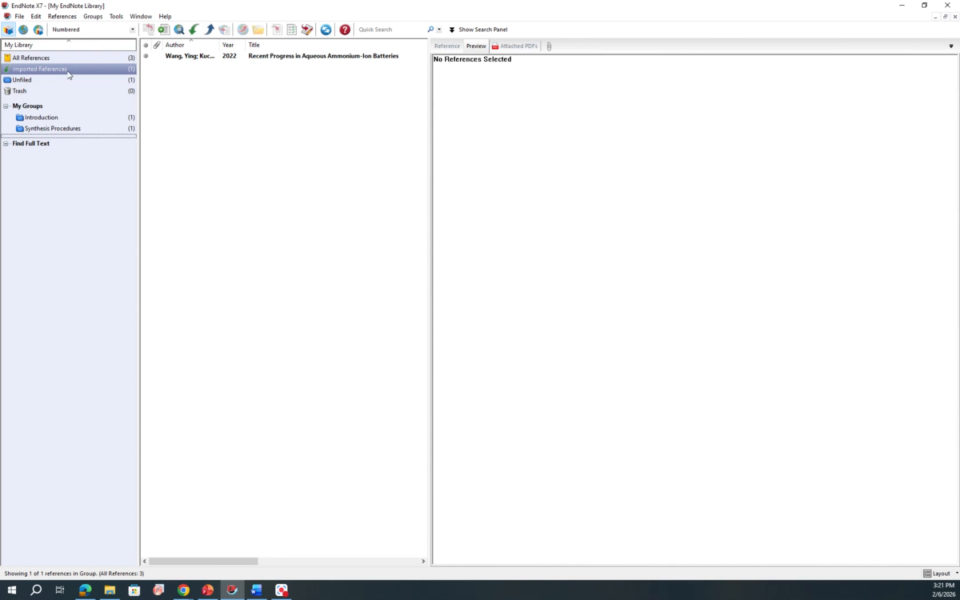
Step: Add the imported ammonium-ion batteries reference to the Synthesis Procedures group and display that group
{"action": "left_click", "coordinate": [256, 57]}
{"action": "right_click", "coordinate": [260, 57]}
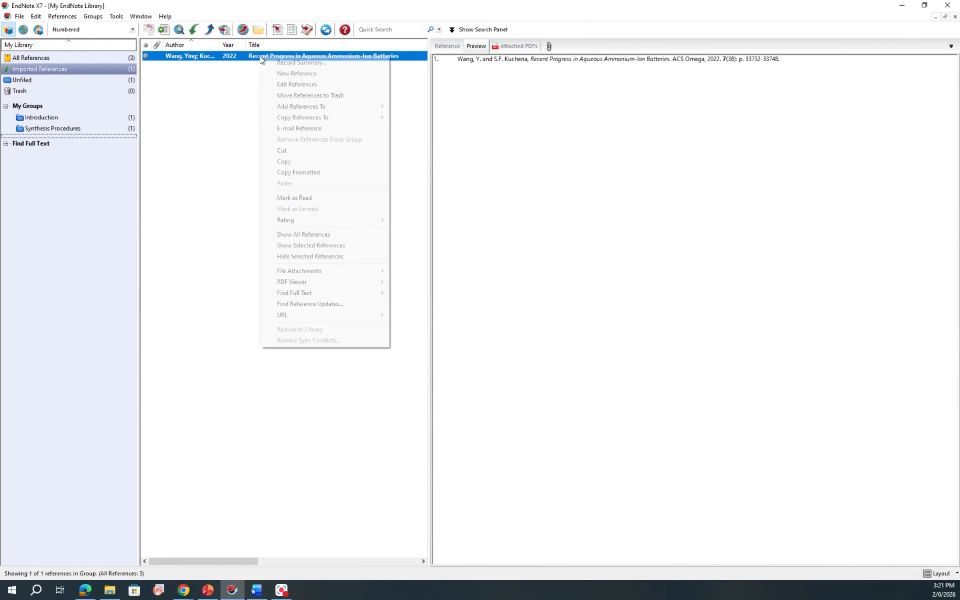
{"action": "mouse_move", "coordinate": [365, 109]}
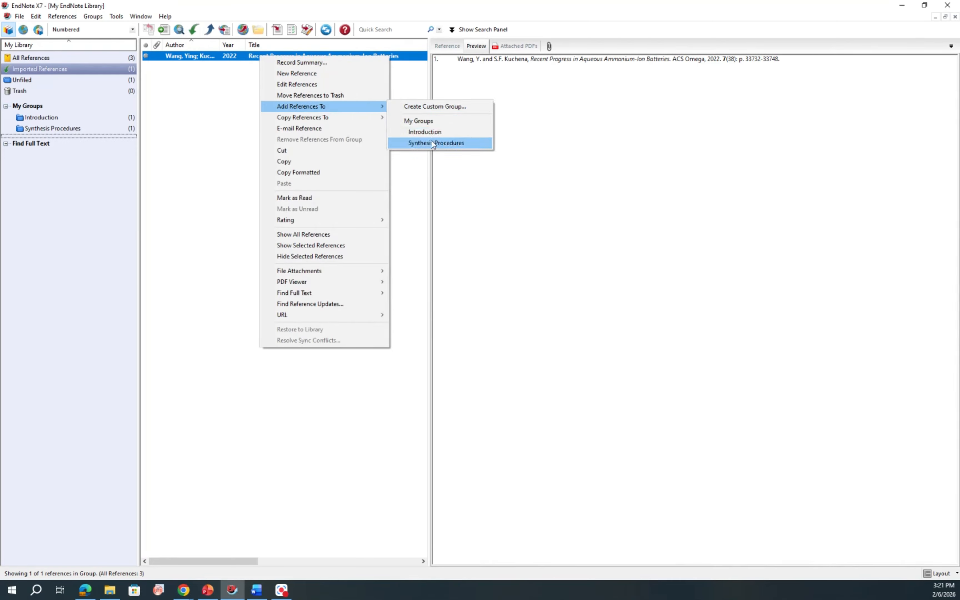
{"action": "left_click", "coordinate": [432, 142]}
{"action": "left_click", "coordinate": [101, 130]}
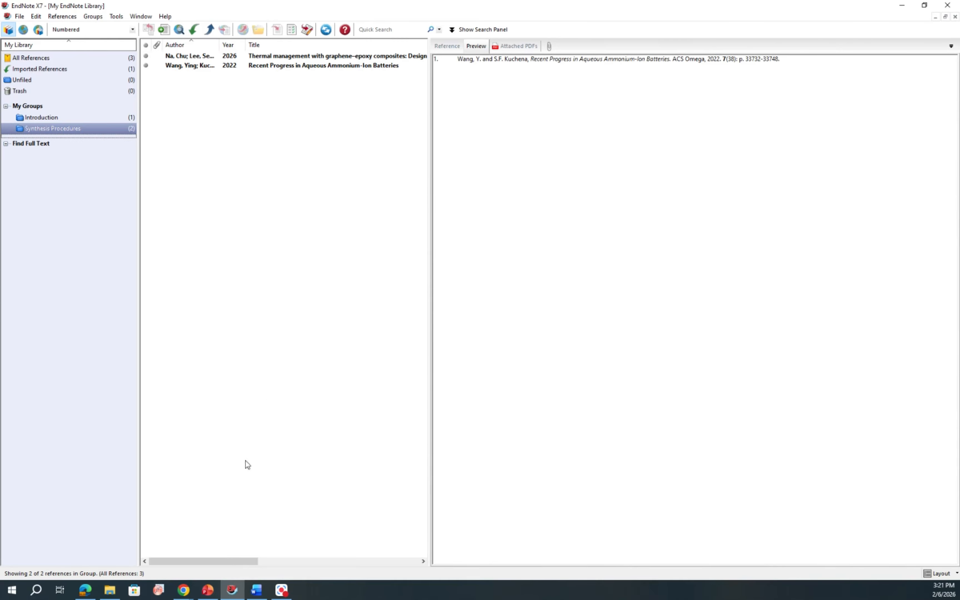
Step: Switch to Chrome and download the citation of the RSC Advances article on green catalyst-free synthesis in EndNote format
{"action": "left_click", "coordinate": [183, 590]}
{"action": "left_click", "coordinate": [217, 528]}
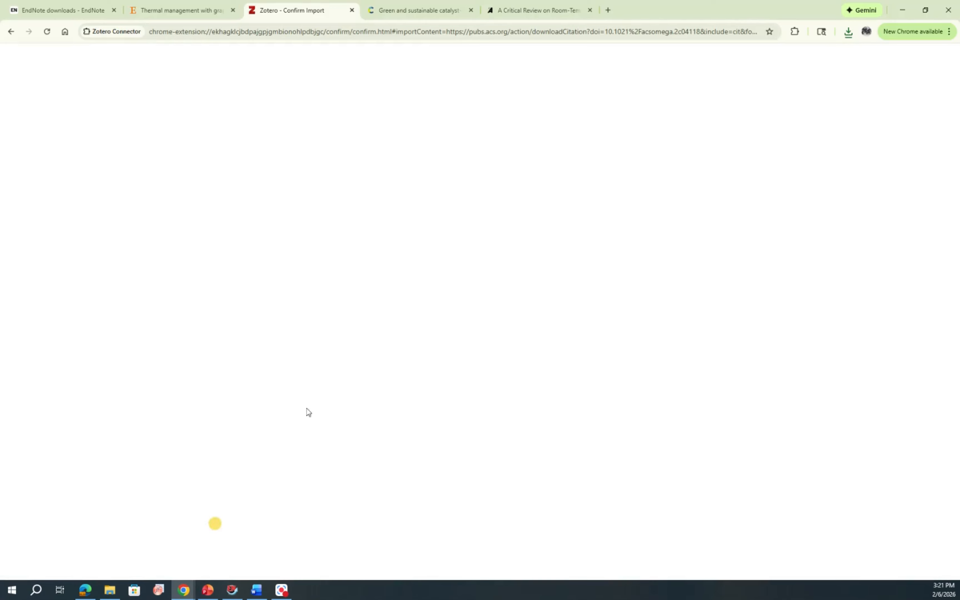
{"action": "left_click", "coordinate": [419, 10]}
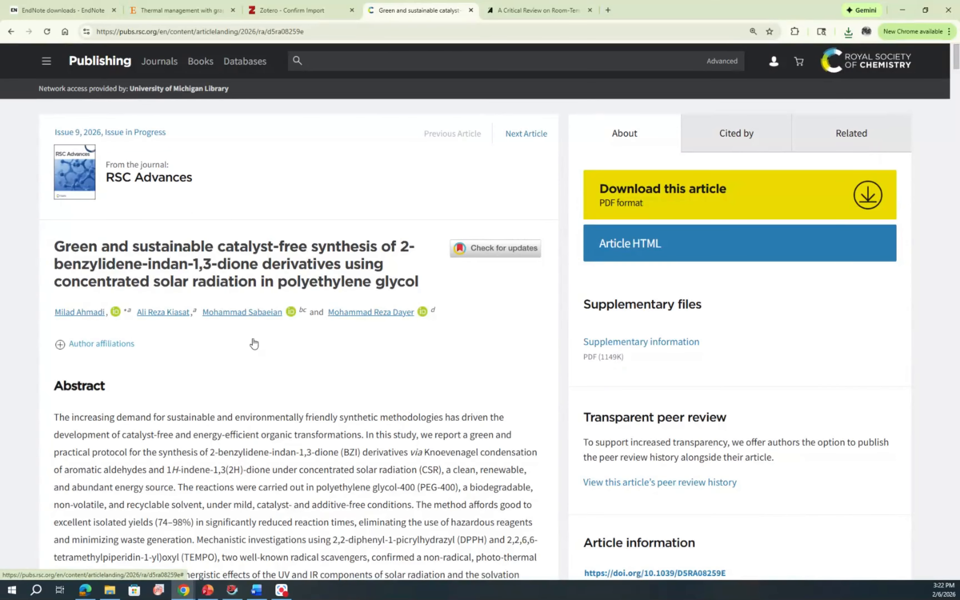
{"action": "scroll", "coordinate": [254, 344], "scroll_direction": "down", "scroll_amount": 10}
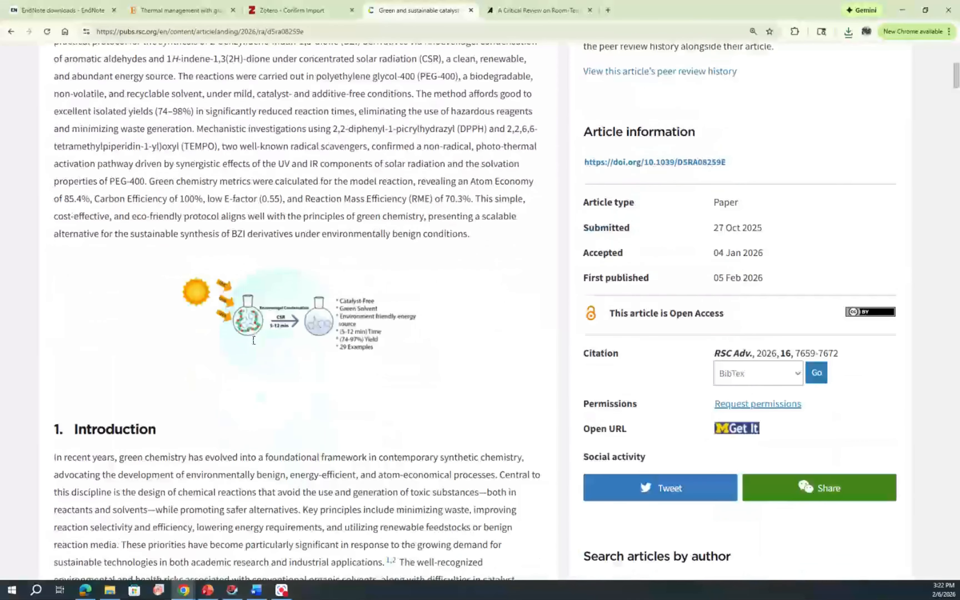
{"action": "scroll", "coordinate": [254, 345], "scroll_direction": "down", "scroll_amount": 2}
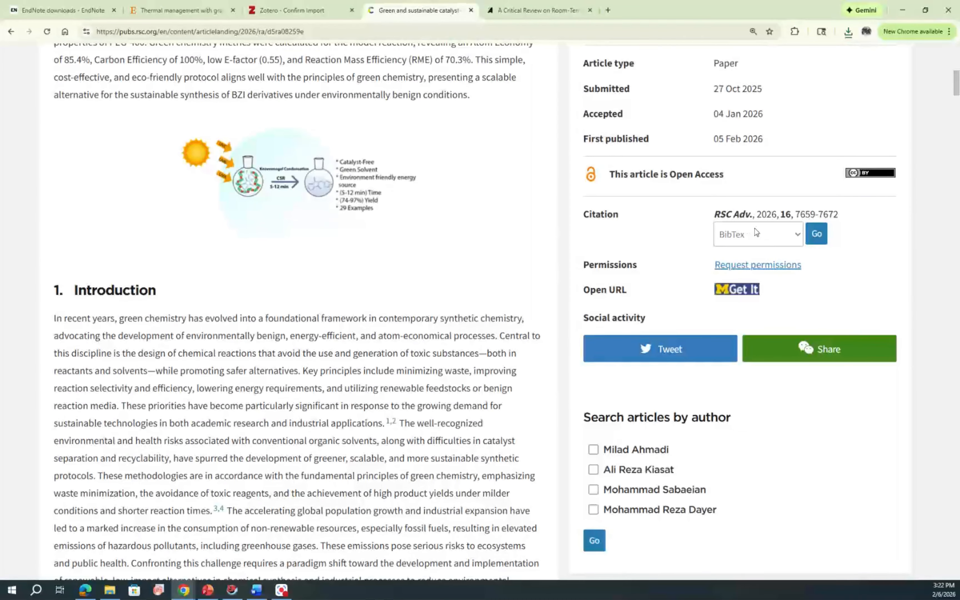
{"action": "left_click", "coordinate": [798, 237]}
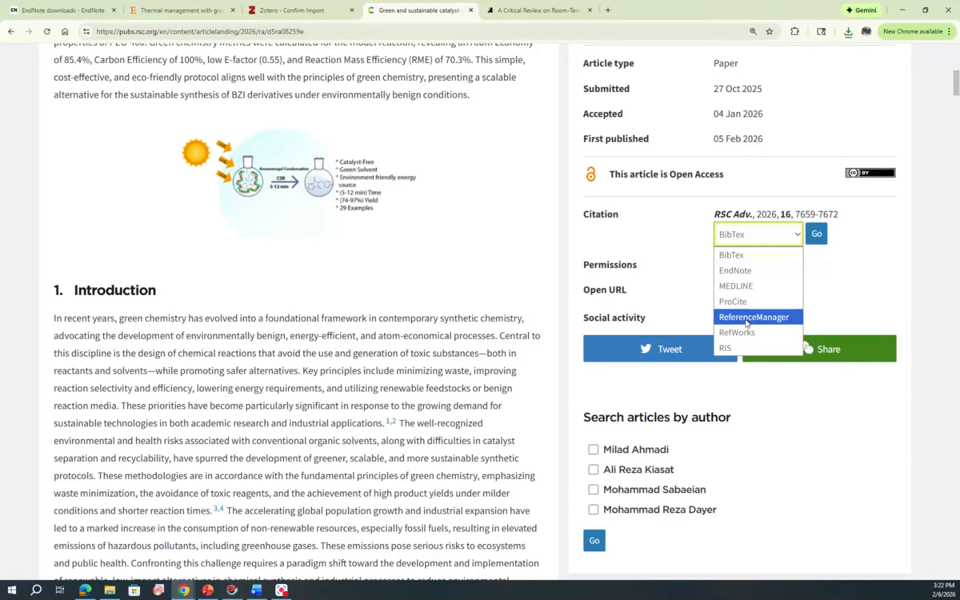
{"action": "left_click", "coordinate": [752, 274]}
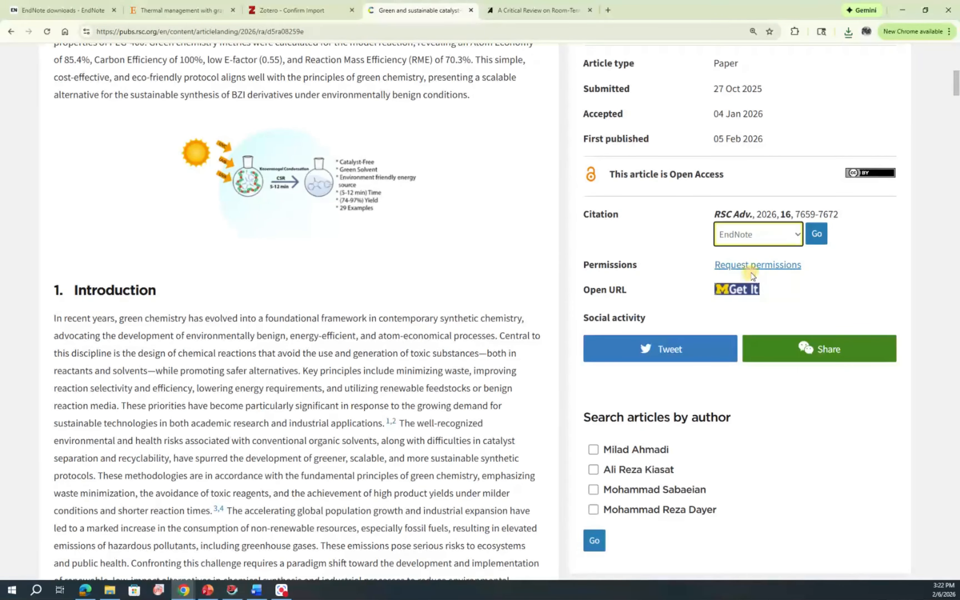
{"action": "left_click", "coordinate": [816, 235]}
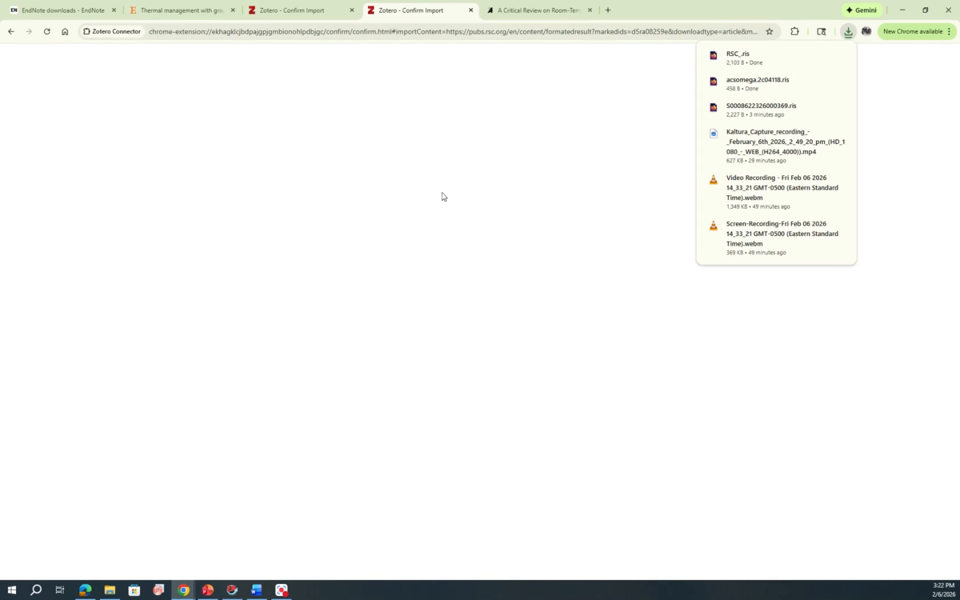
Step: Locate the downloaded RSC_ citation file in its folder and open it with EndNote X7.0.2 to import the reference
{"action": "left_click", "coordinate": [823, 58]}
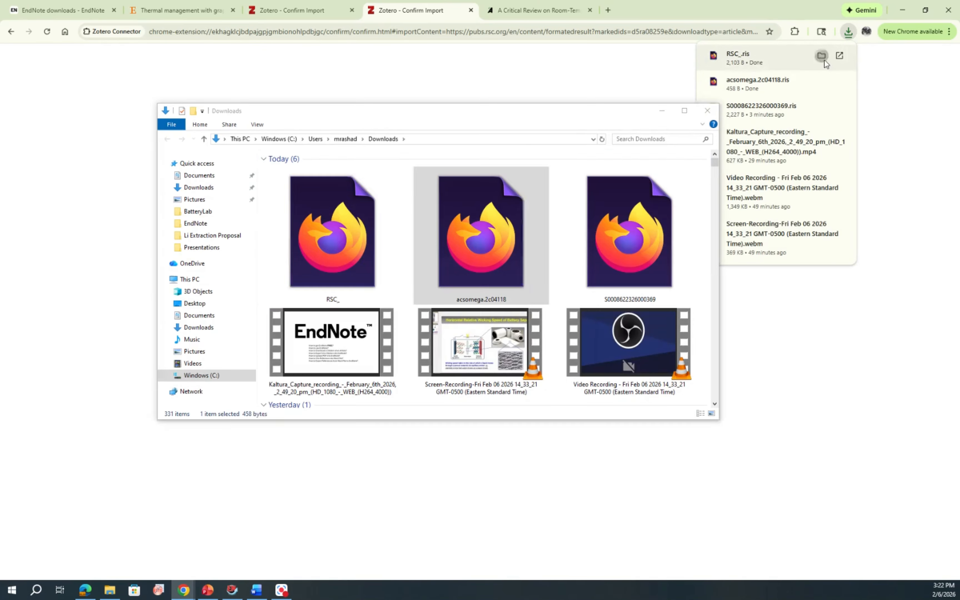
{"action": "right_click", "coordinate": [348, 248]}
{"action": "mouse_move", "coordinate": [470, 306]}
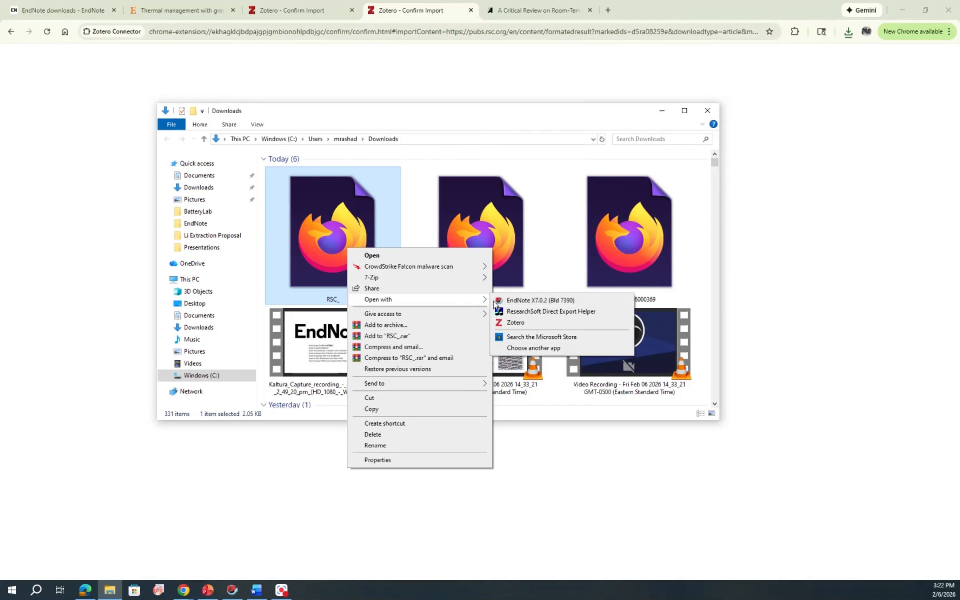
{"action": "left_click", "coordinate": [527, 302]}
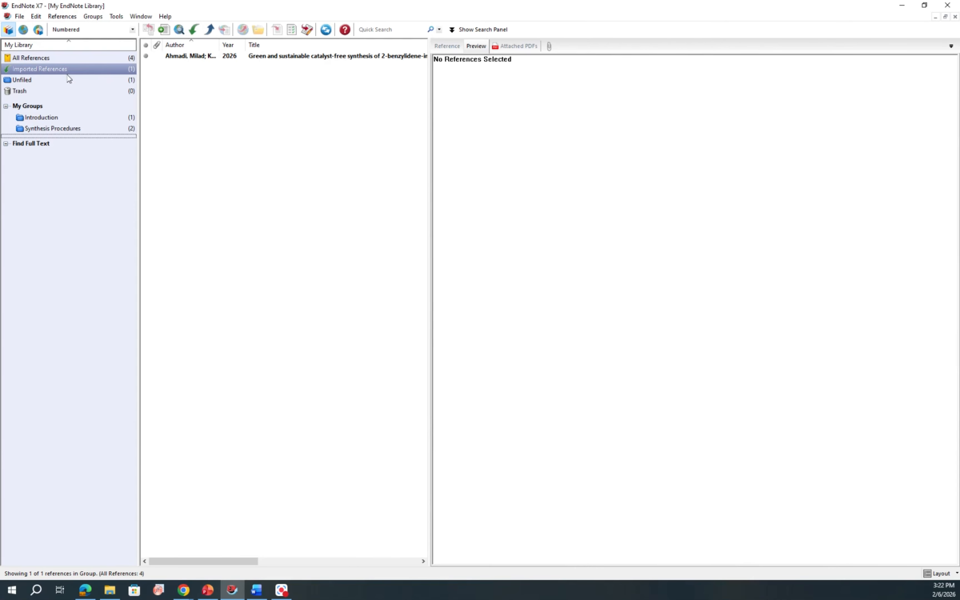
Step: Add the imported catalyst-free synthesis reference to the Synthesis Procedures group and display the group's contents
{"action": "right_click", "coordinate": [272, 56]}
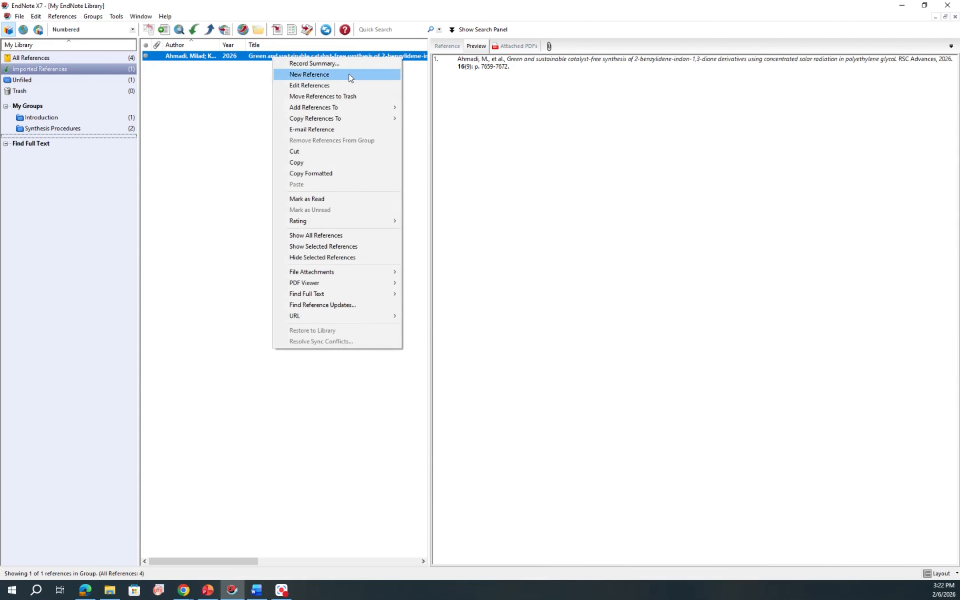
{"action": "mouse_move", "coordinate": [369, 108]}
{"action": "left_click", "coordinate": [442, 144]}
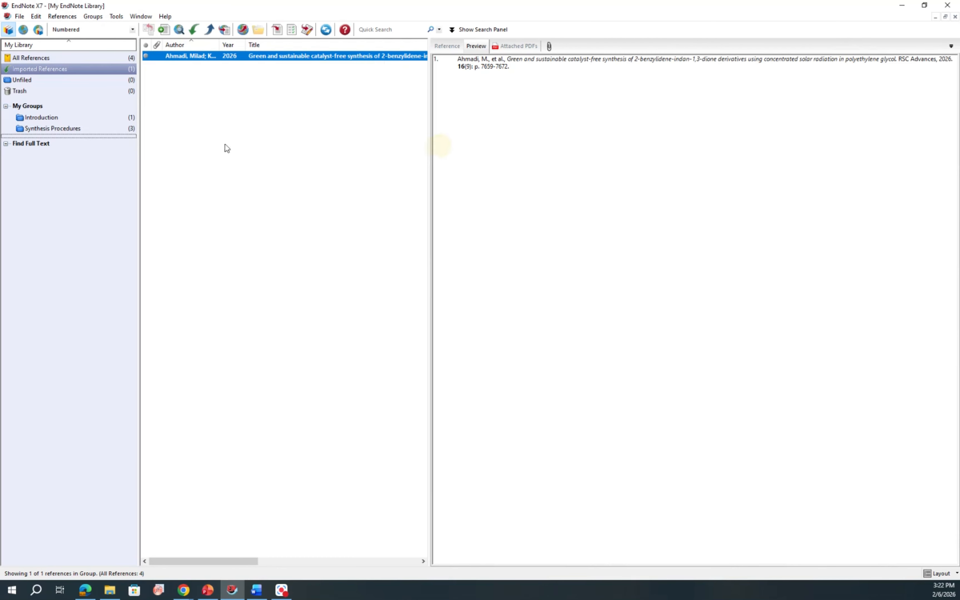
{"action": "left_click", "coordinate": [106, 131]}
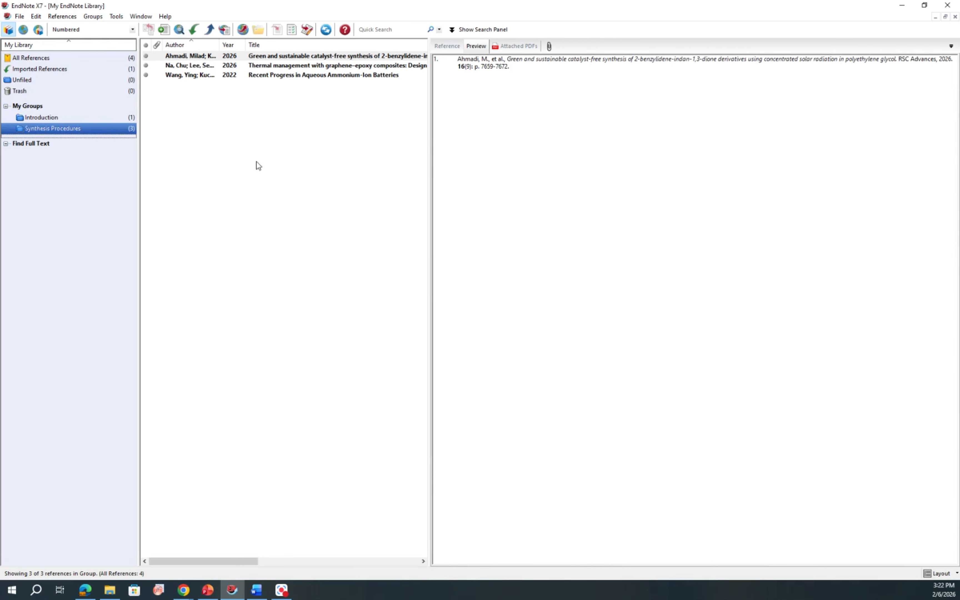
{"action": "left_click", "coordinate": [271, 158]}
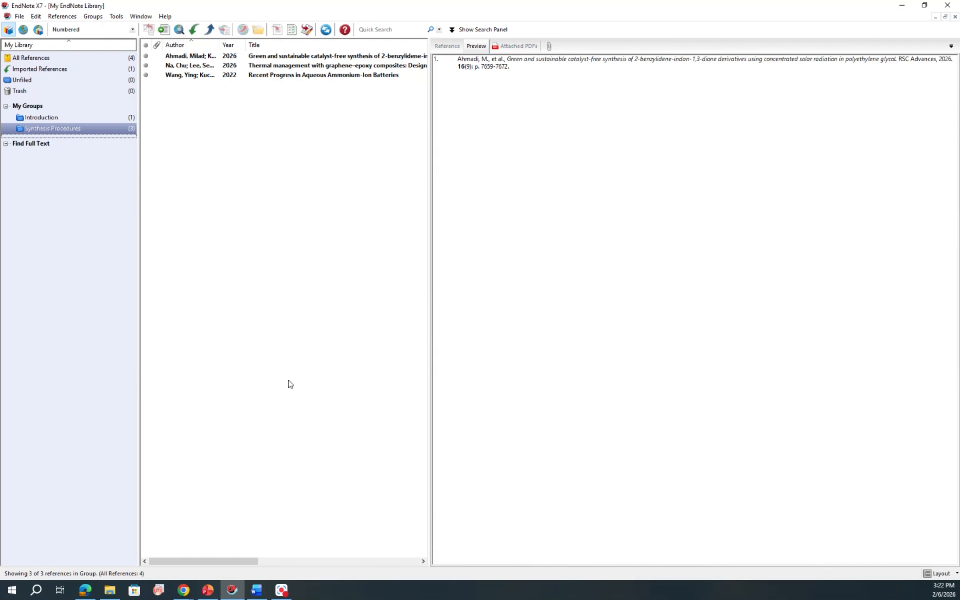
Step: Switch to Chrome and export the Advanced Materials sodium-sulfur batteries review citation in EndNote format with direct import
{"action": "mouse_move", "coordinate": [184, 590]}
{"action": "left_click", "coordinate": [217, 556]}
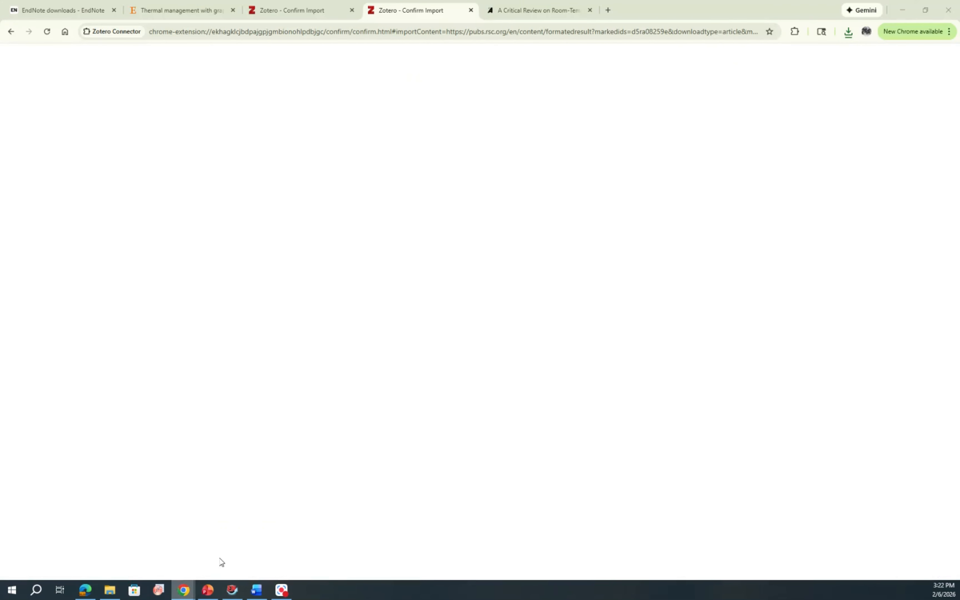
{"action": "left_click", "coordinate": [522, 10]}
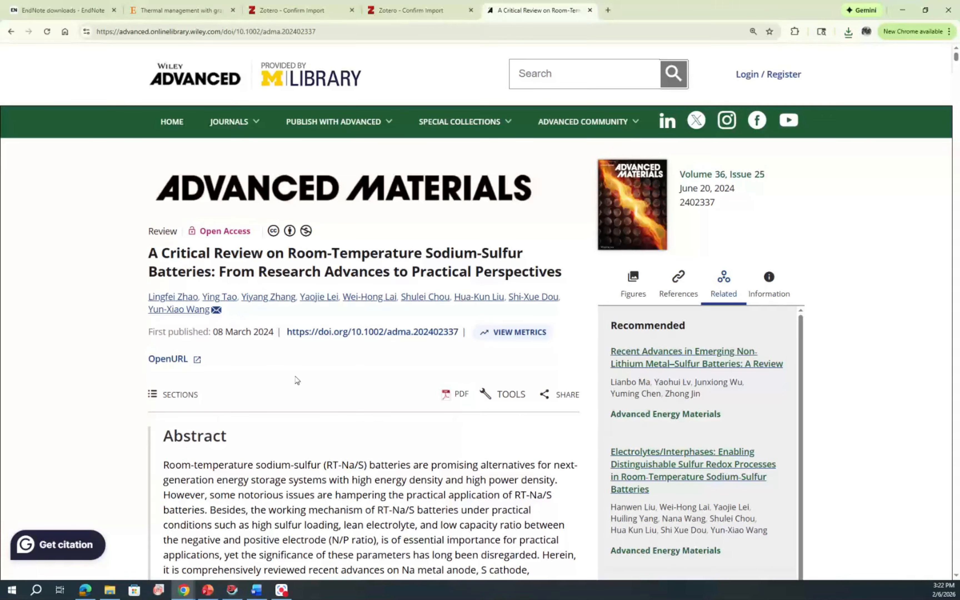
{"action": "scroll", "coordinate": [341, 396], "scroll_direction": "down", "scroll_amount": 3}
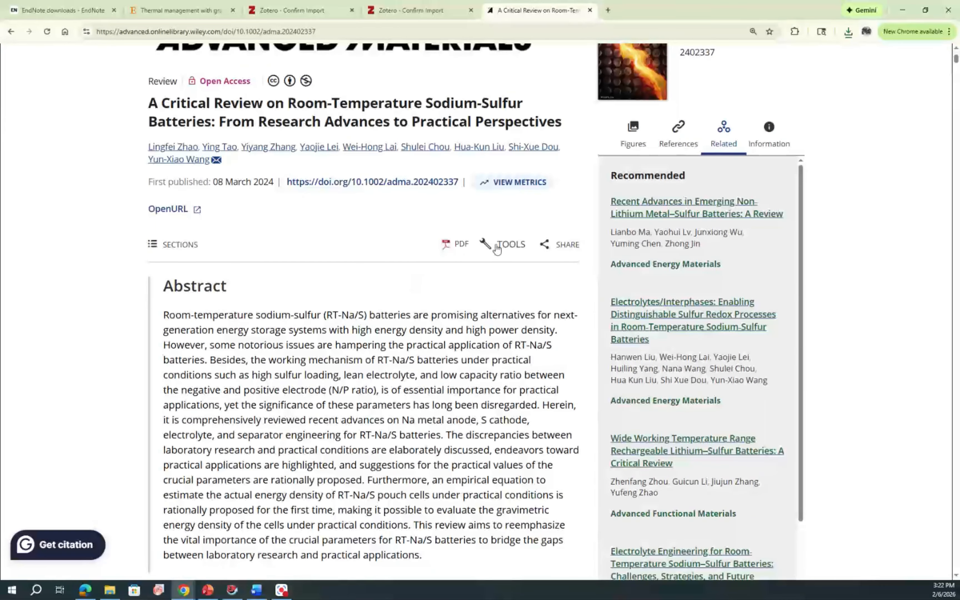
{"action": "left_click", "coordinate": [505, 249]}
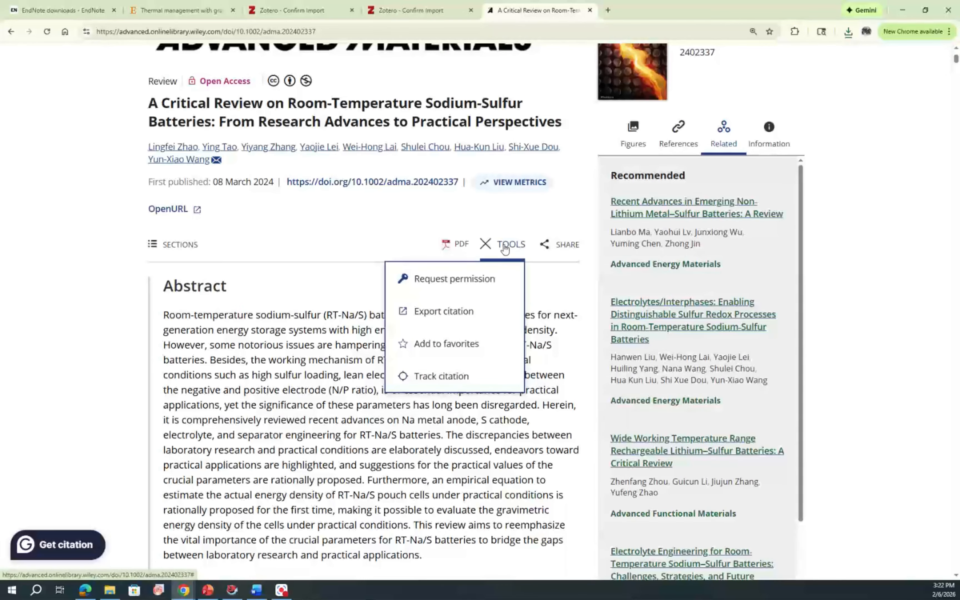
{"action": "left_click", "coordinate": [444, 312]}
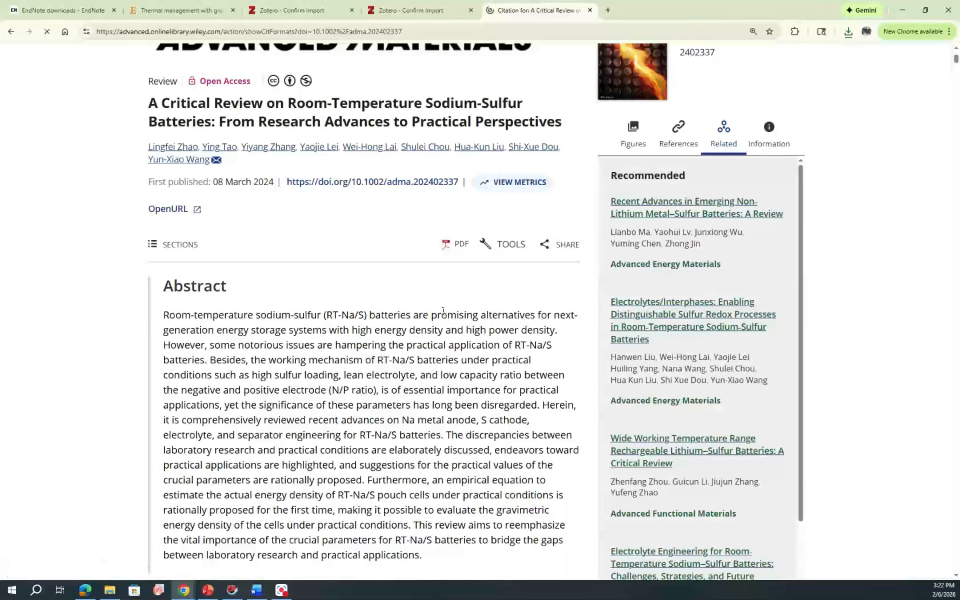
{"action": "scroll", "coordinate": [358, 341], "scroll_direction": "down", "scroll_amount": 8}
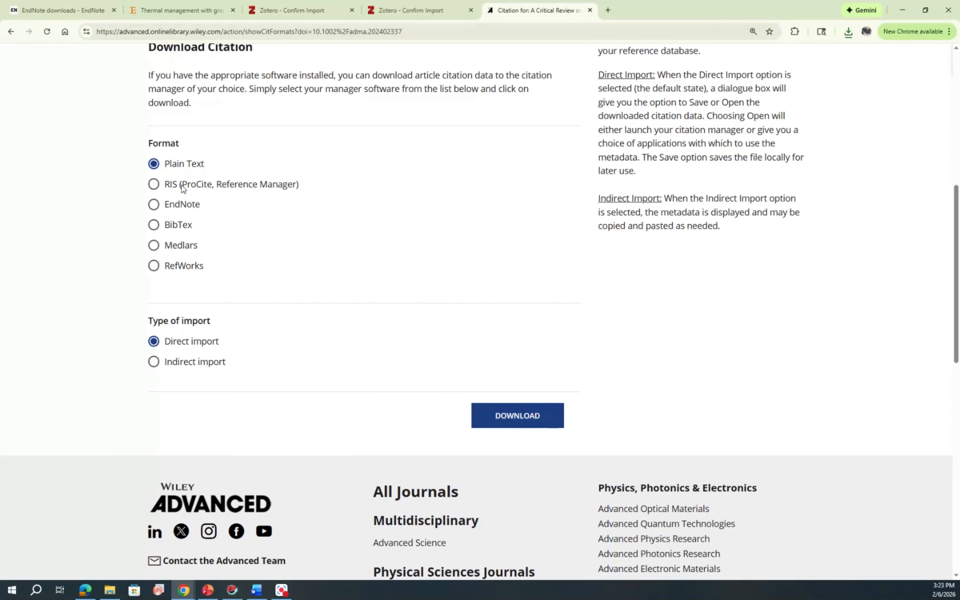
{"action": "left_click", "coordinate": [181, 205]}
{"action": "left_click", "coordinate": [507, 420]}
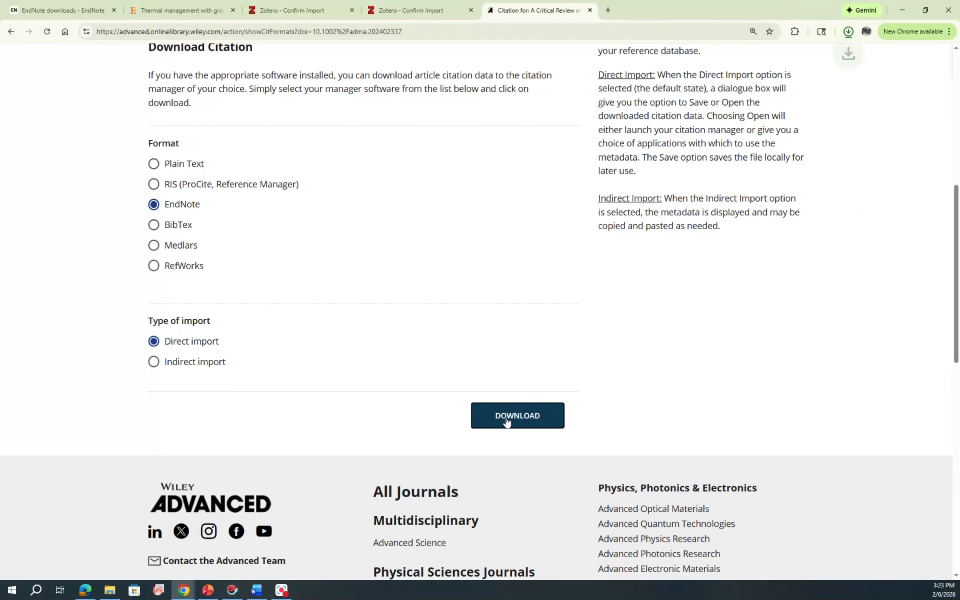
{"action": "left_click", "coordinate": [812, 56]}
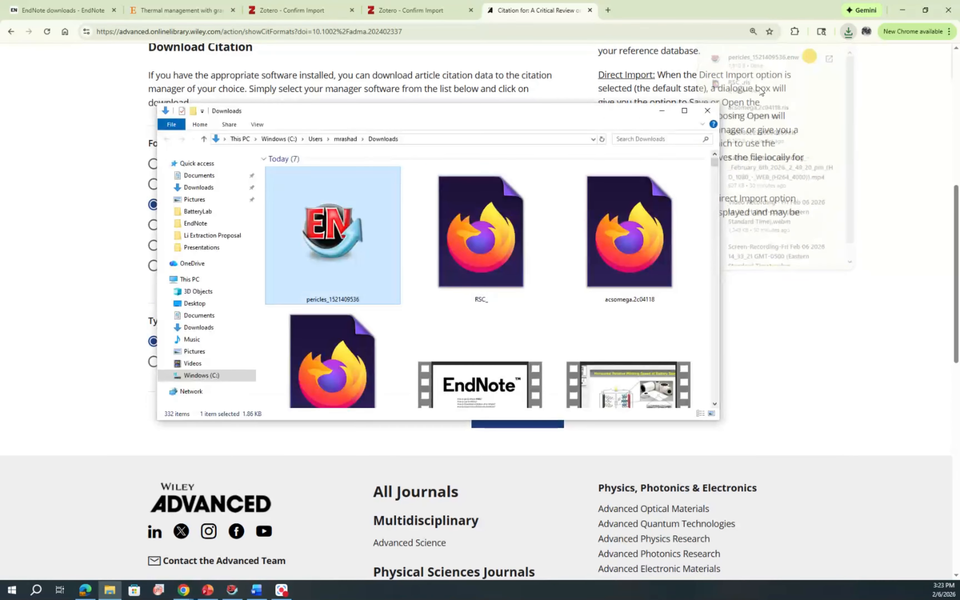
{"action": "right_click", "coordinate": [347, 245]}
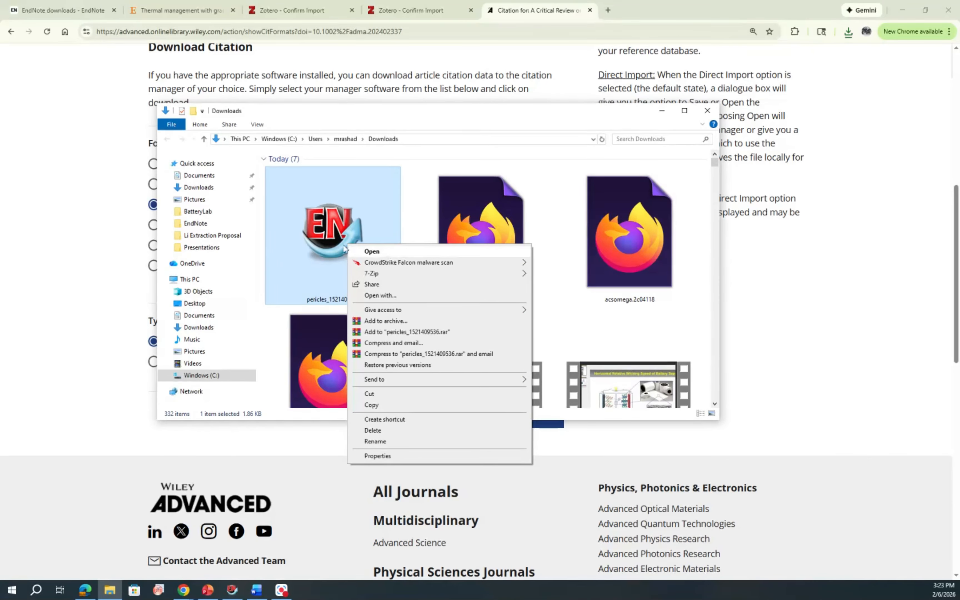
{"action": "left_click", "coordinate": [368, 251]}
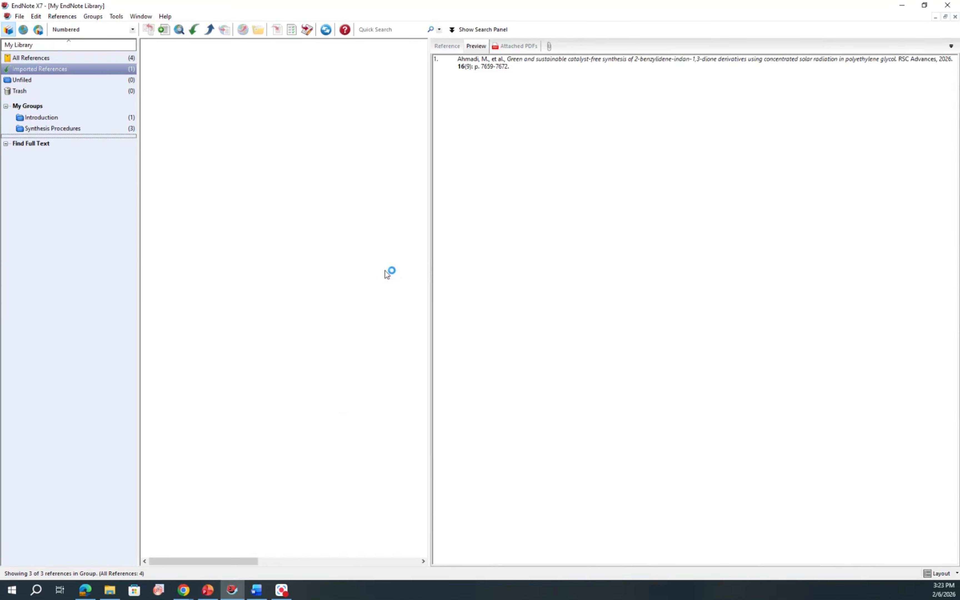
Step: Add the imported sodium-sulfur batteries review to the Synthesis Procedures group and display the group's contents
{"action": "left_click", "coordinate": [313, 59]}
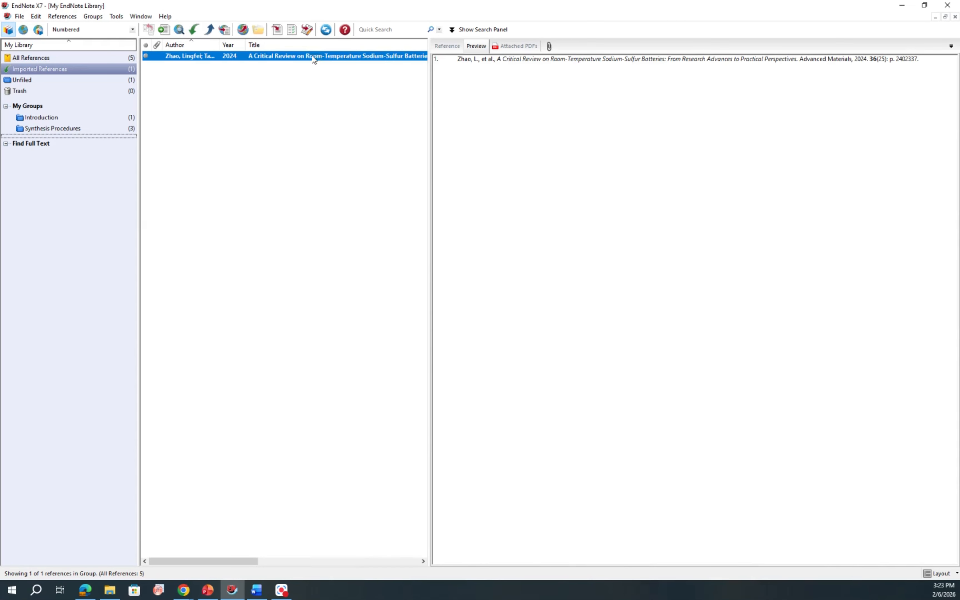
{"action": "right_click", "coordinate": [313, 56]}
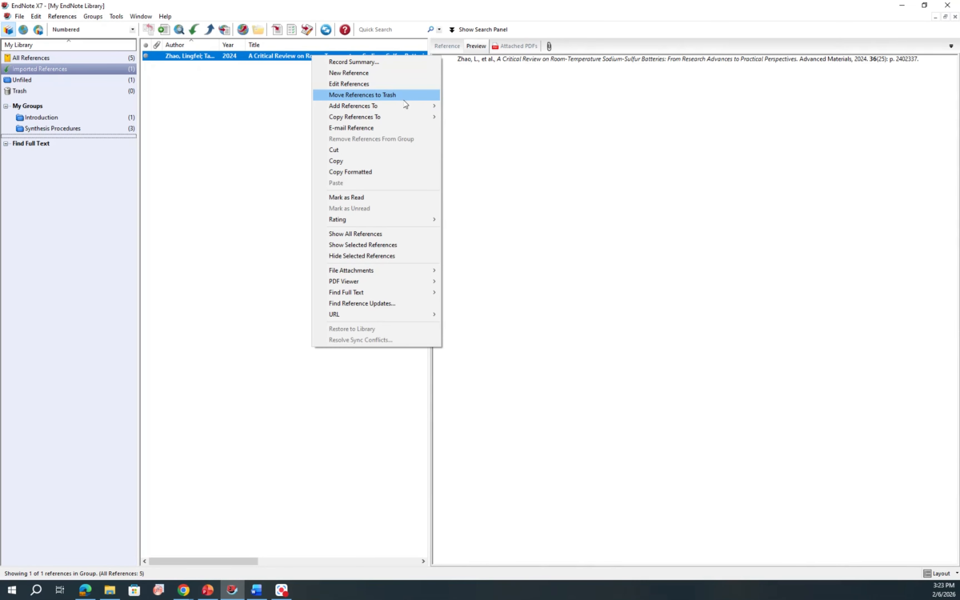
{"action": "mouse_move", "coordinate": [406, 106]}
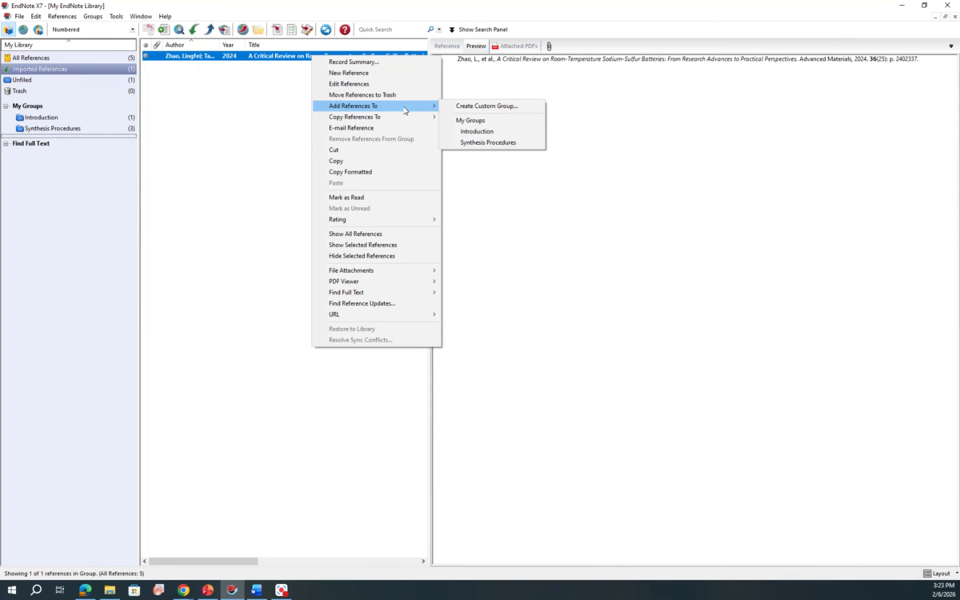
{"action": "left_click", "coordinate": [465, 142]}
{"action": "left_click", "coordinate": [113, 131]}
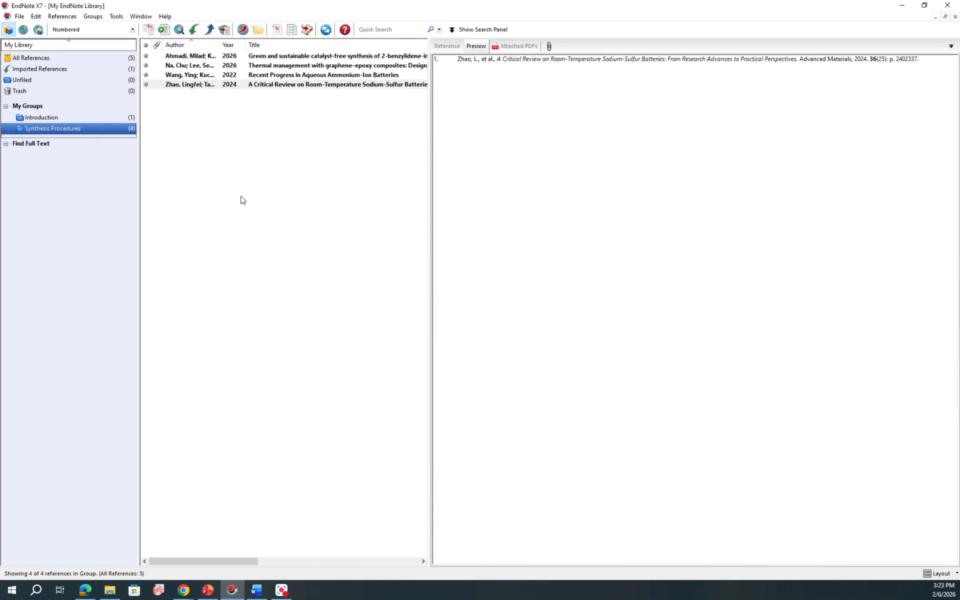
{"action": "left_click", "coordinate": [247, 190]}
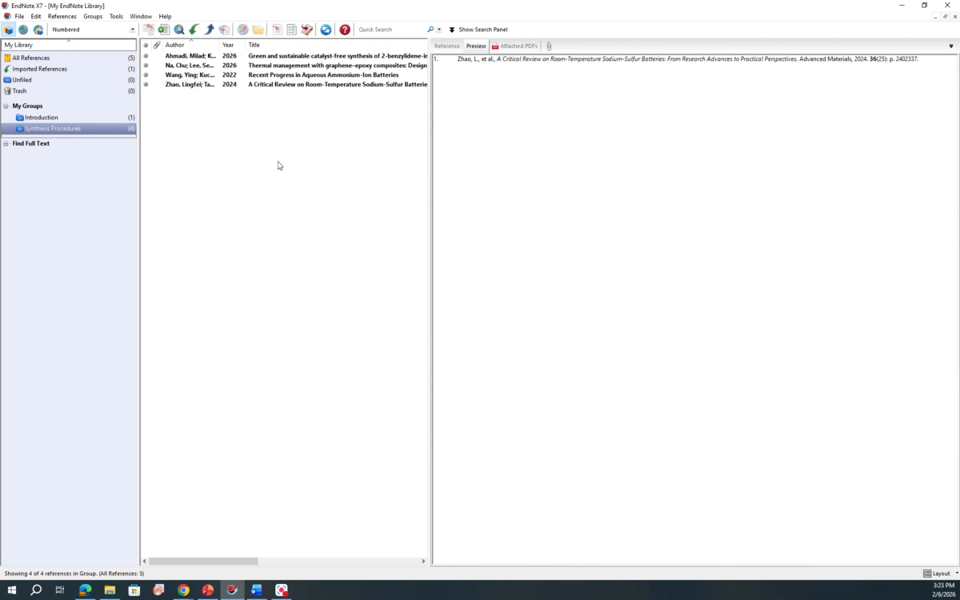
Step: Check the sodium-sulfur batteries review and the aqueous ammonium-ion batteries reference for attached PDFs
{"action": "left_click", "coordinate": [324, 87]}
{"action": "left_click", "coordinate": [527, 48]}
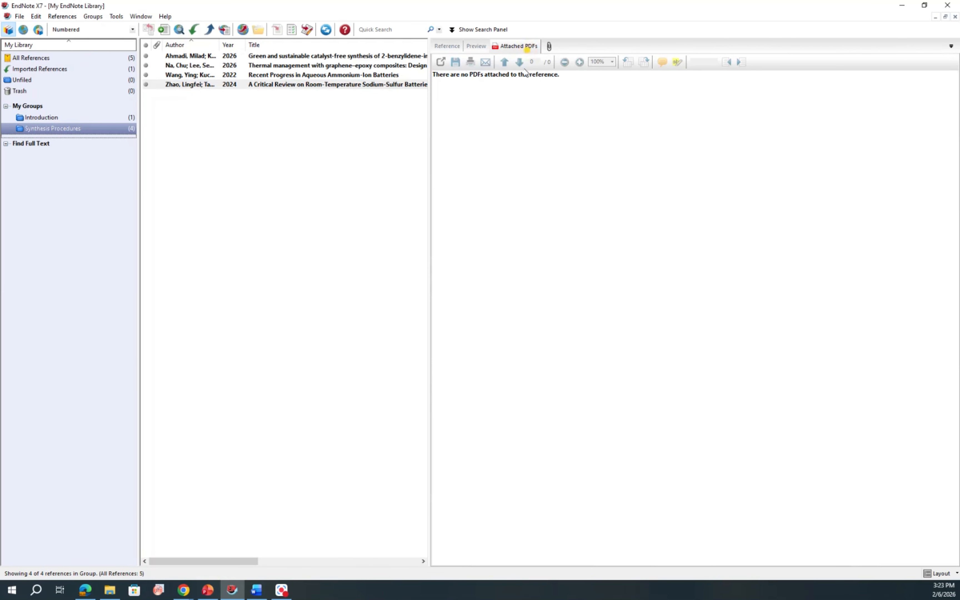
{"action": "left_click", "coordinate": [341, 87]}
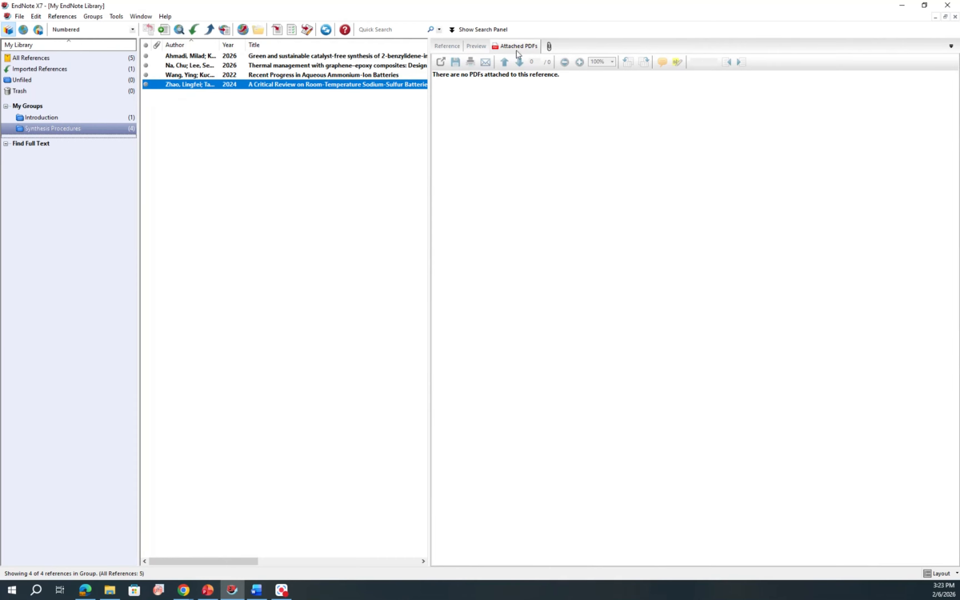
{"action": "left_click", "coordinate": [309, 76]}
{"action": "left_click", "coordinate": [514, 48]}
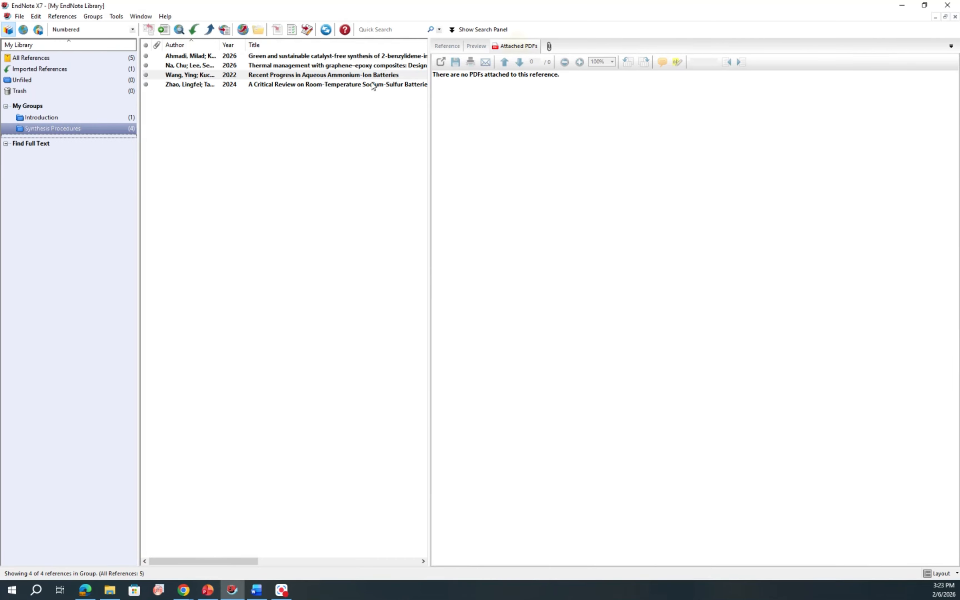
{"action": "left_click", "coordinate": [372, 85]}
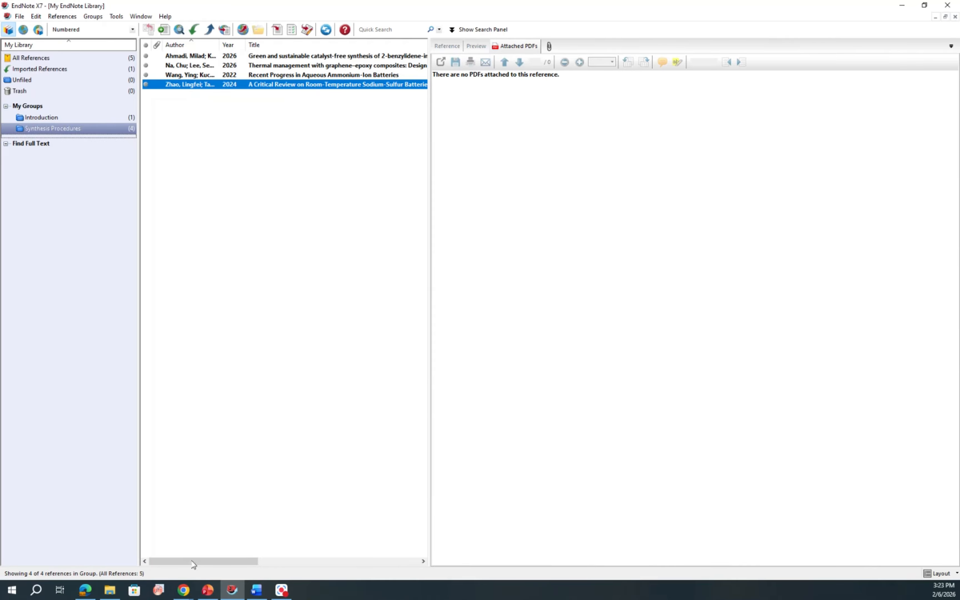
Step: Switch to Chrome, return to the sodium-sulfur batteries review's article page and download its PDF
{"action": "left_click", "coordinate": [183, 590]}
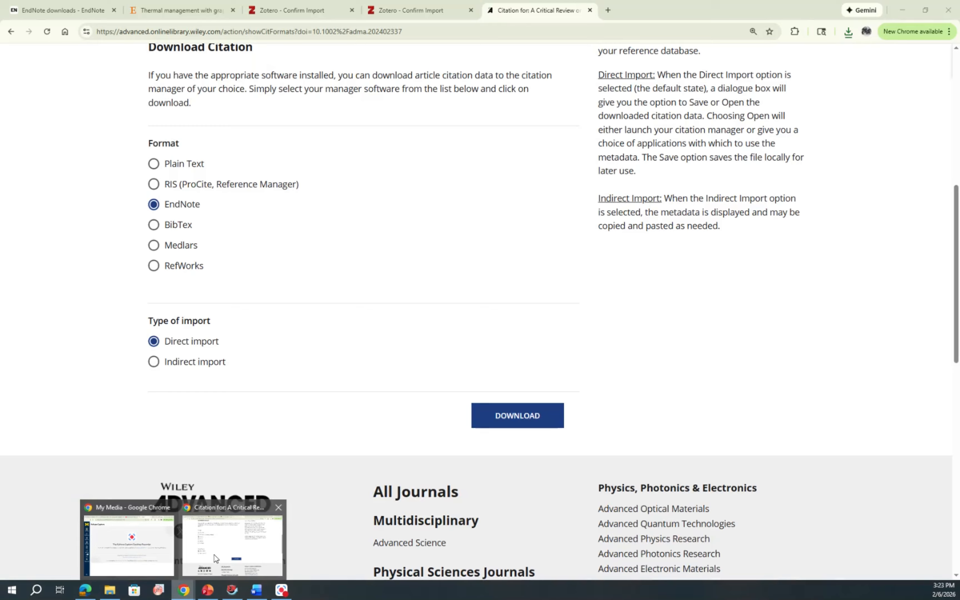
{"action": "left_click", "coordinate": [216, 560]}
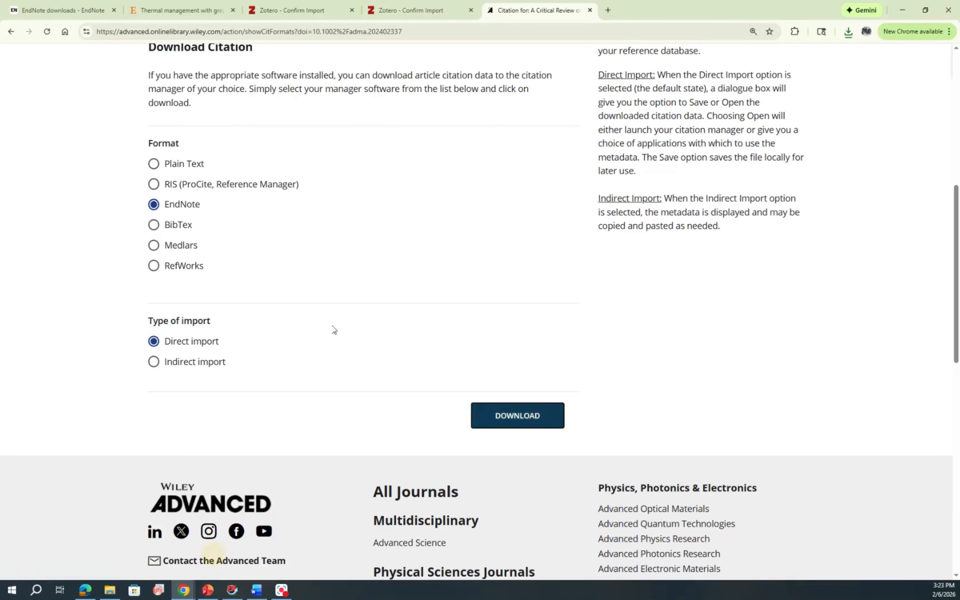
{"action": "scroll", "coordinate": [335, 330], "scroll_direction": "up", "scroll_amount": 7}
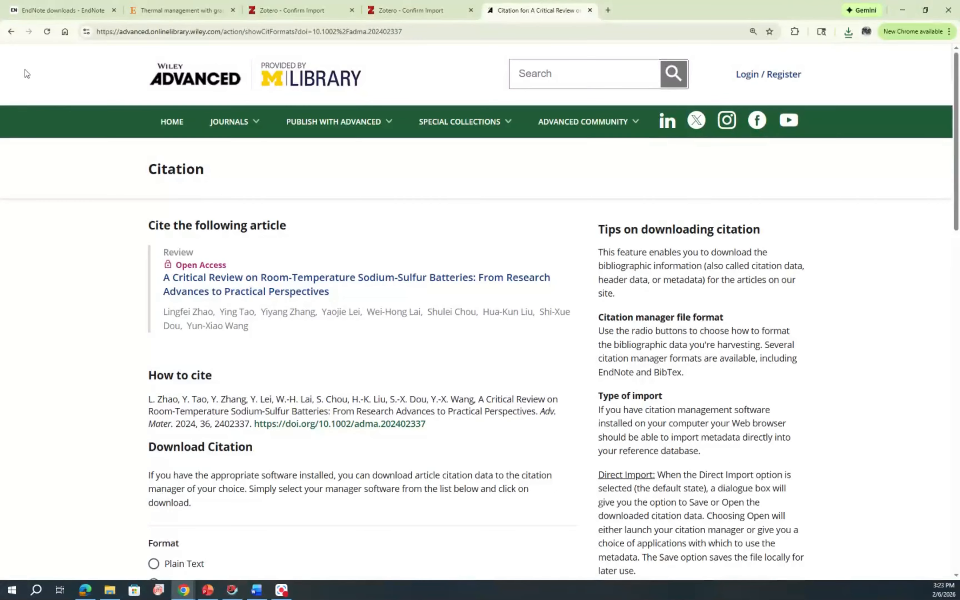
{"action": "left_click", "coordinate": [11, 32]}
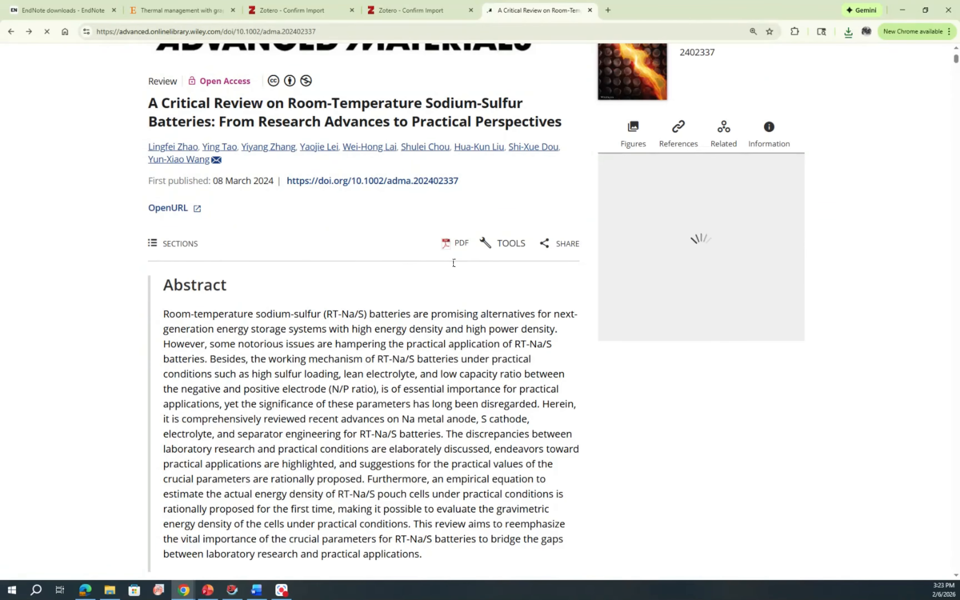
{"action": "left_click", "coordinate": [461, 245]}
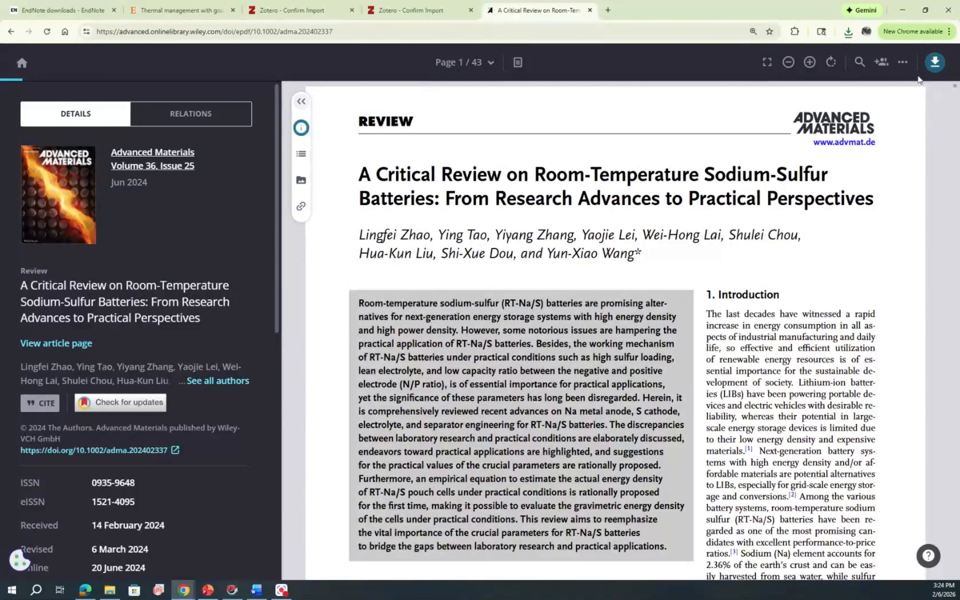
{"action": "left_click", "coordinate": [936, 62]}
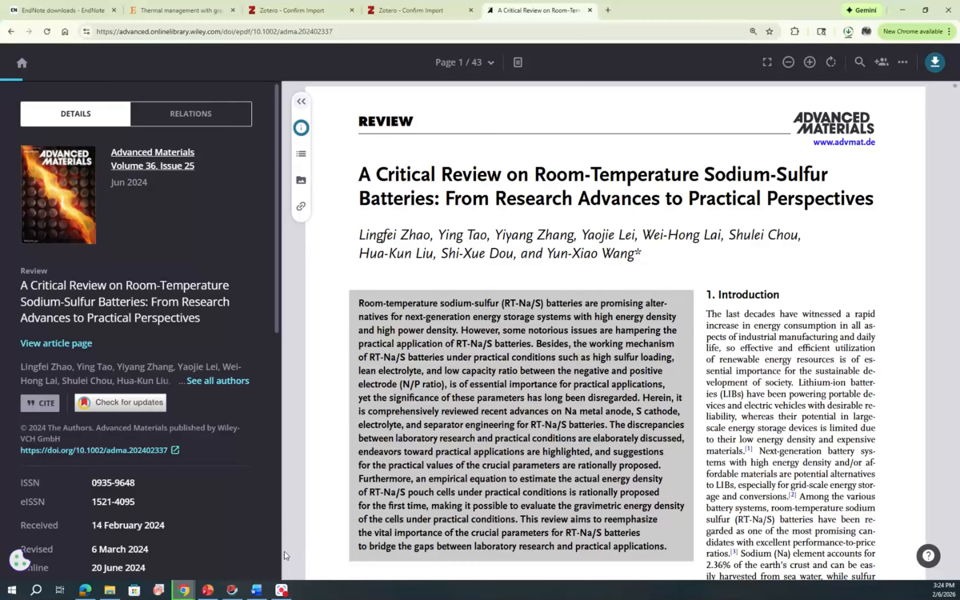
{"action": "mouse_move", "coordinate": [236, 587]}
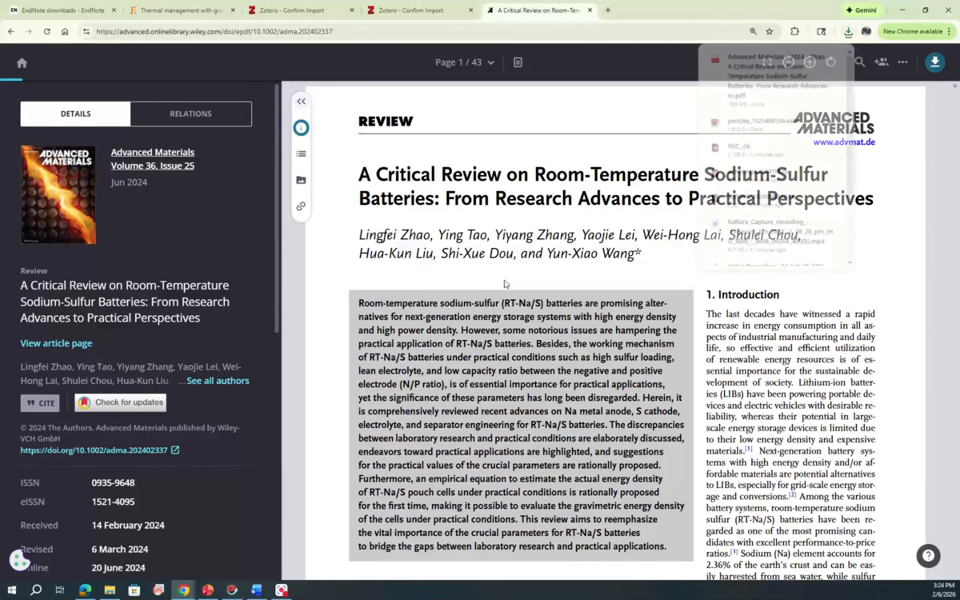
Step: Switch to EndNote and attach the downloaded Advanced Materials 2024 PDF to the sodium-sulfur batteries review reference
{"action": "left_click", "coordinate": [208, 590]}
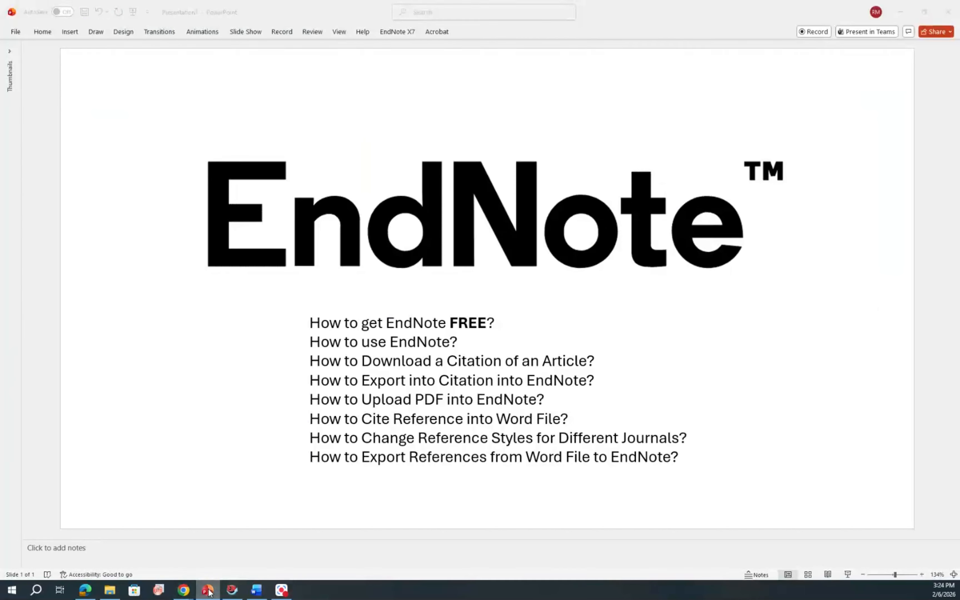
{"action": "left_click", "coordinate": [232, 590]}
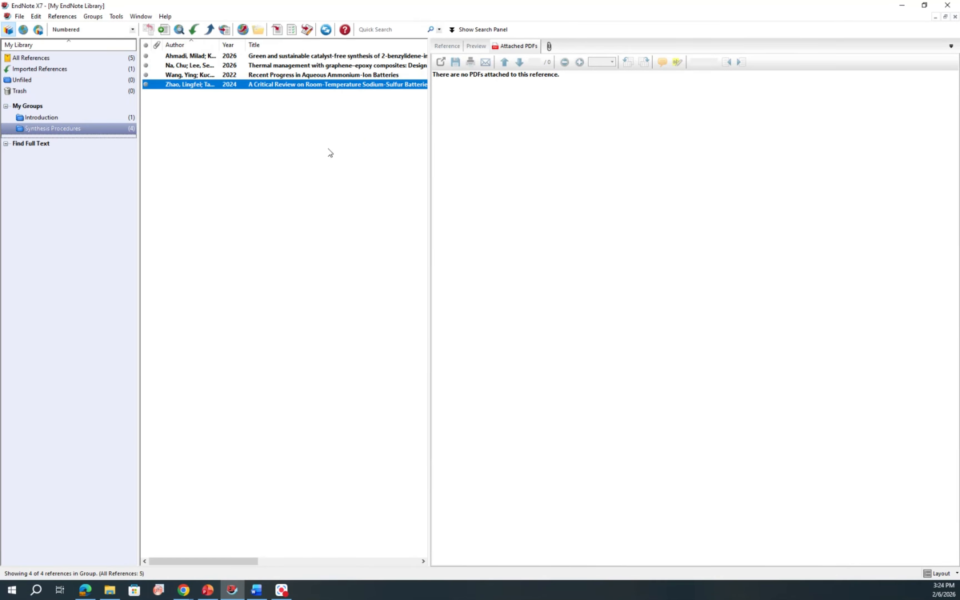
{"action": "left_click", "coordinate": [199, 566]}
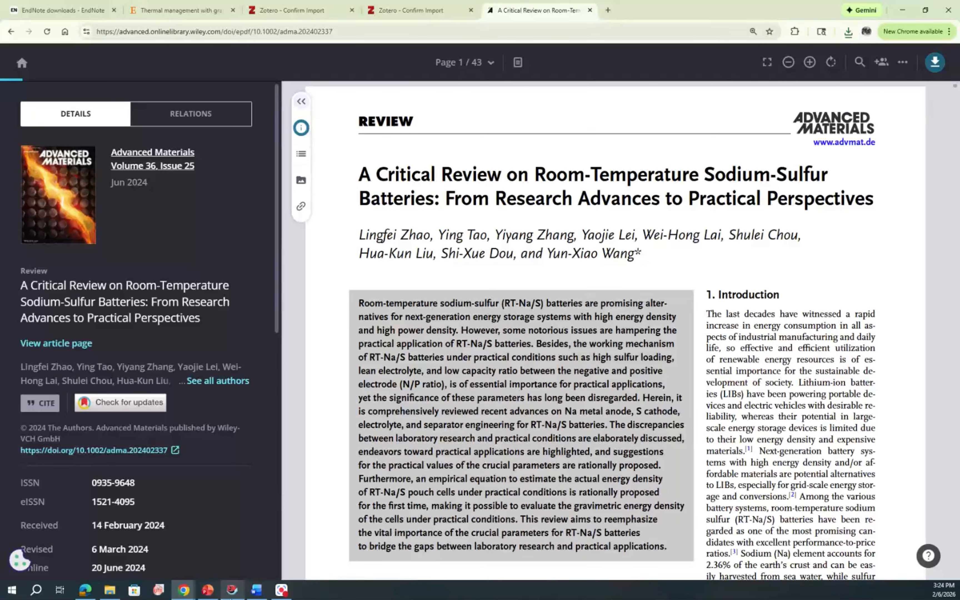
{"action": "left_click", "coordinate": [232, 591]}
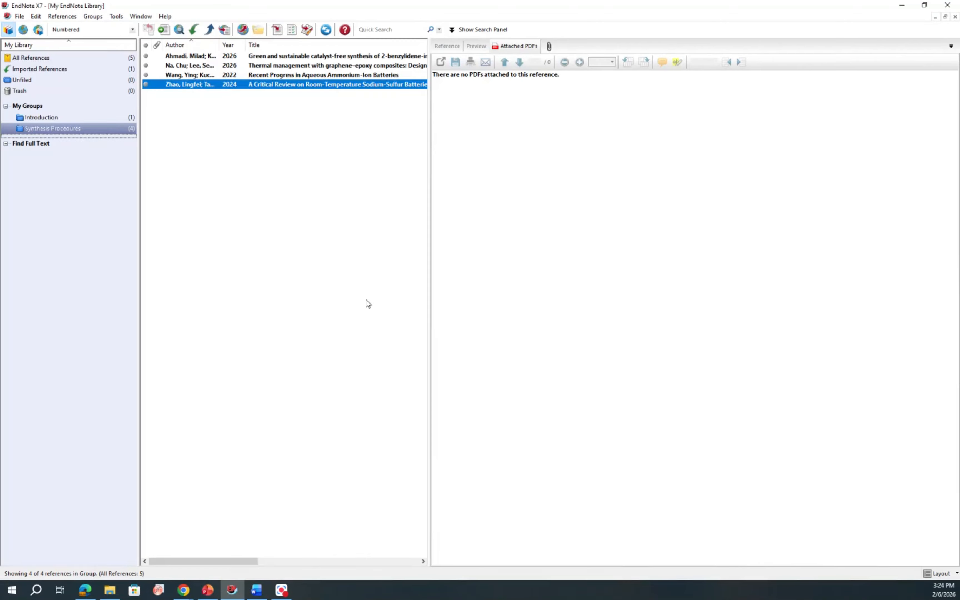
{"action": "left_click", "coordinate": [295, 85]}
{"action": "right_click", "coordinate": [294, 88]}
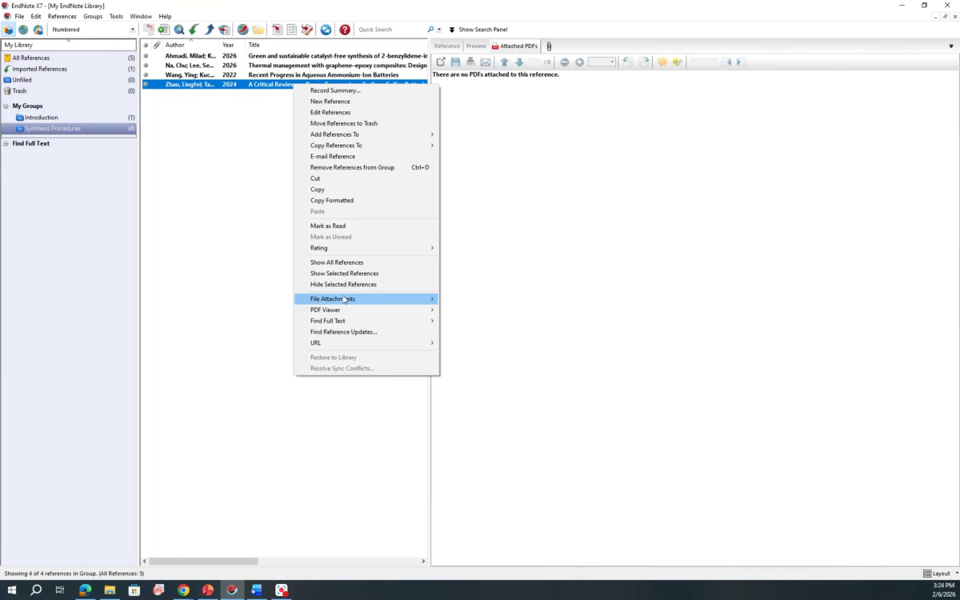
{"action": "mouse_move", "coordinate": [346, 303]}
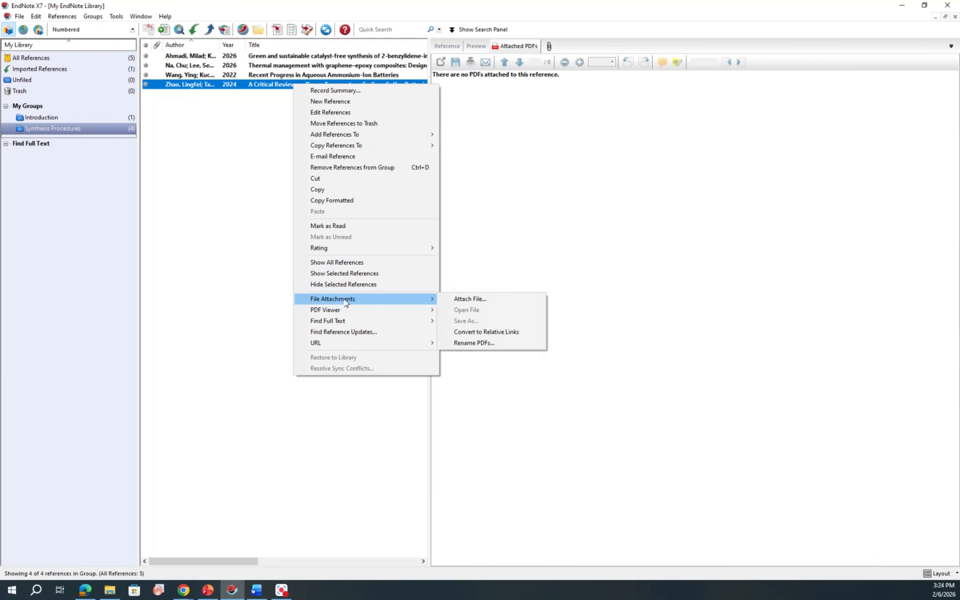
{"action": "left_click", "coordinate": [467, 301]}
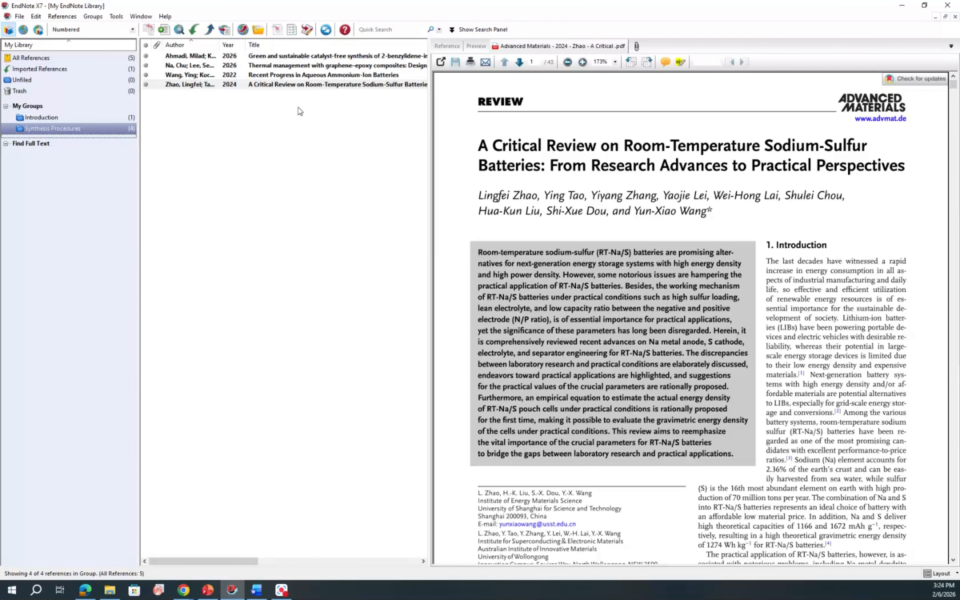
Step: Compare the PDF attachment view of the ammonium-ion batteries reference with that of the sodium-sulfur batteries review
{"action": "left_click", "coordinate": [295, 78]}
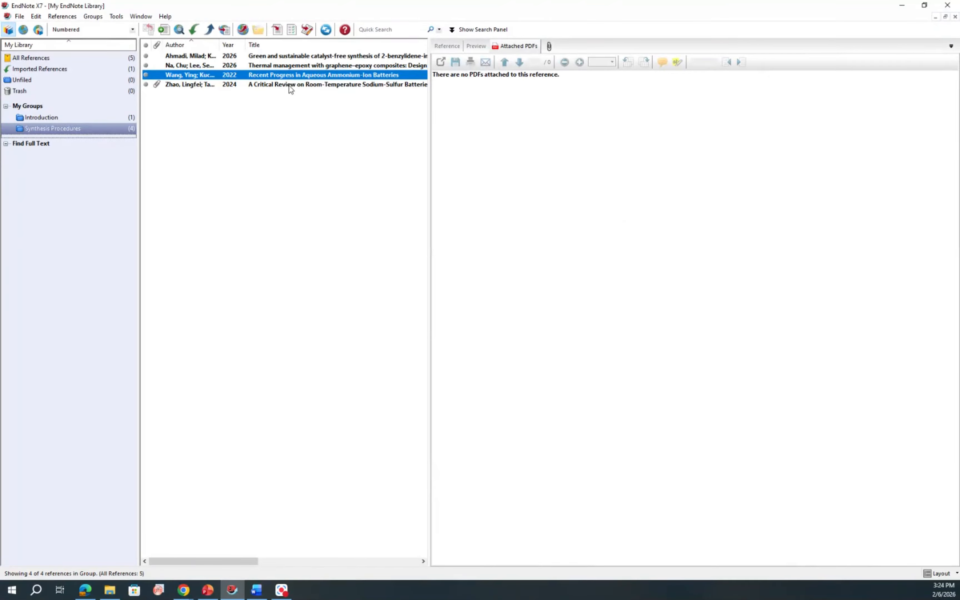
{"action": "left_click", "coordinate": [289, 85]}
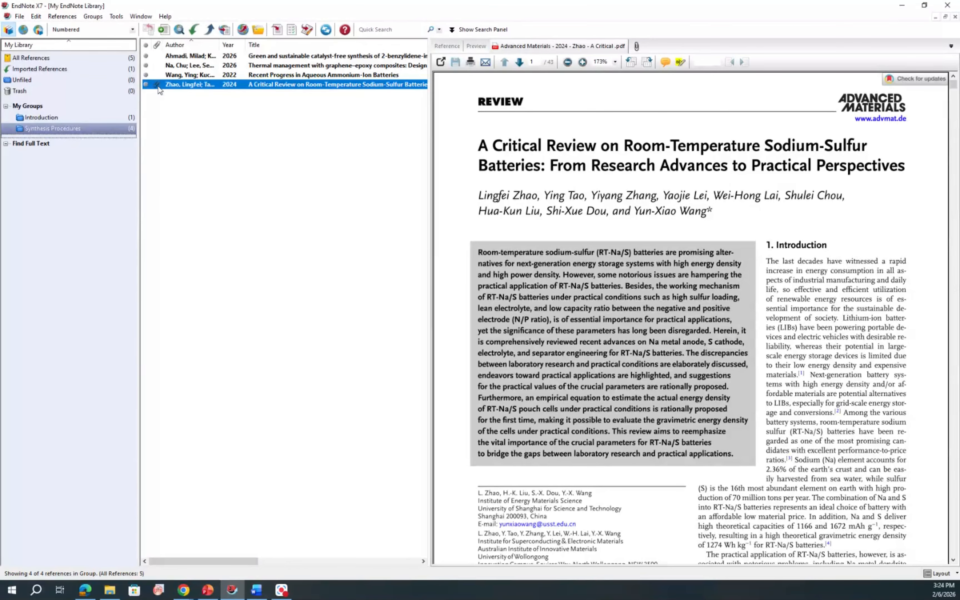
{"action": "left_click", "coordinate": [165, 105]}
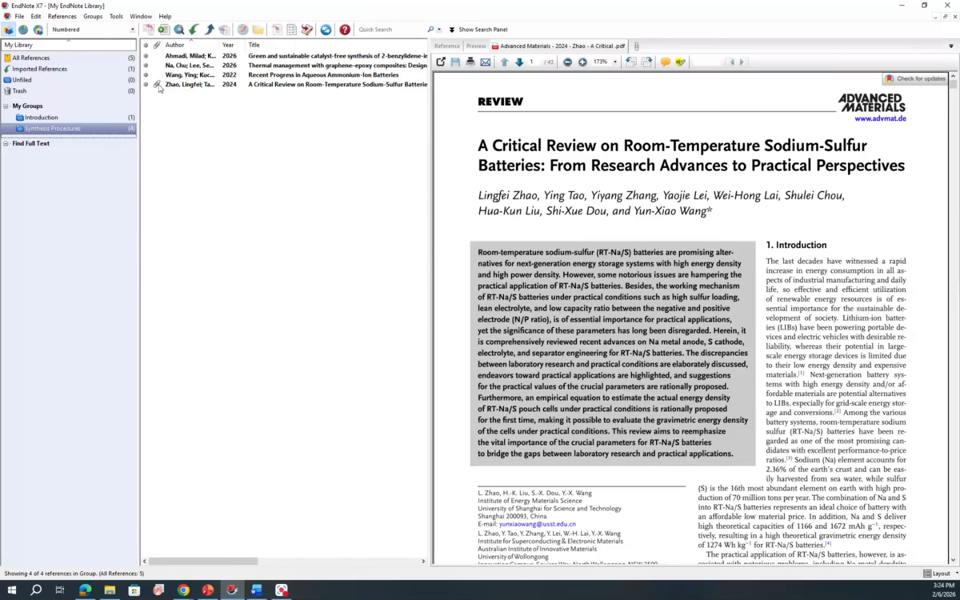